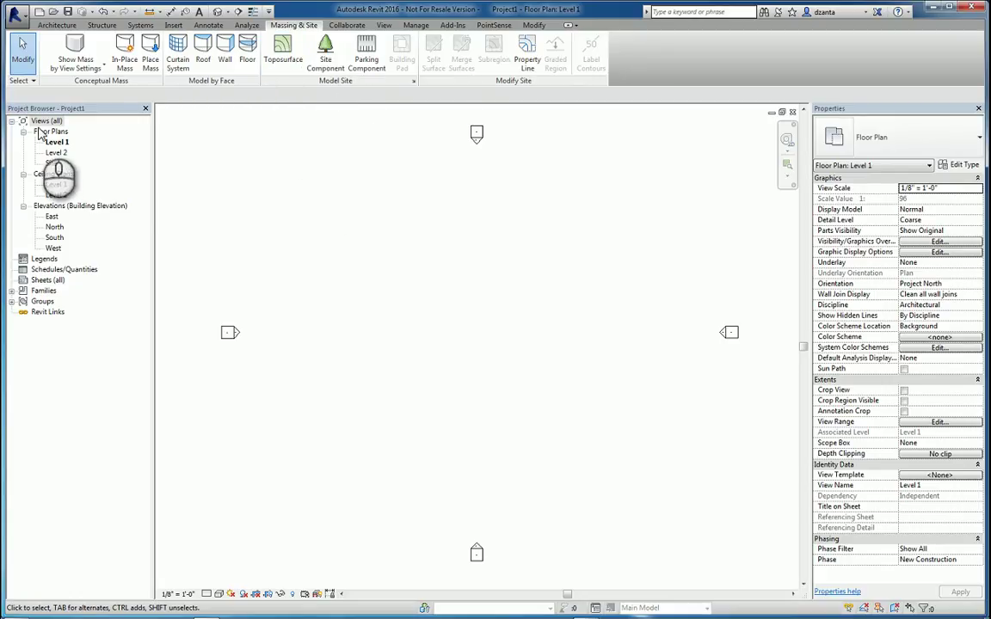
- Duplicate the Site plan and rename the copy 'Site Project North'
{"action": "double_click", "coordinate": [50, 163]}
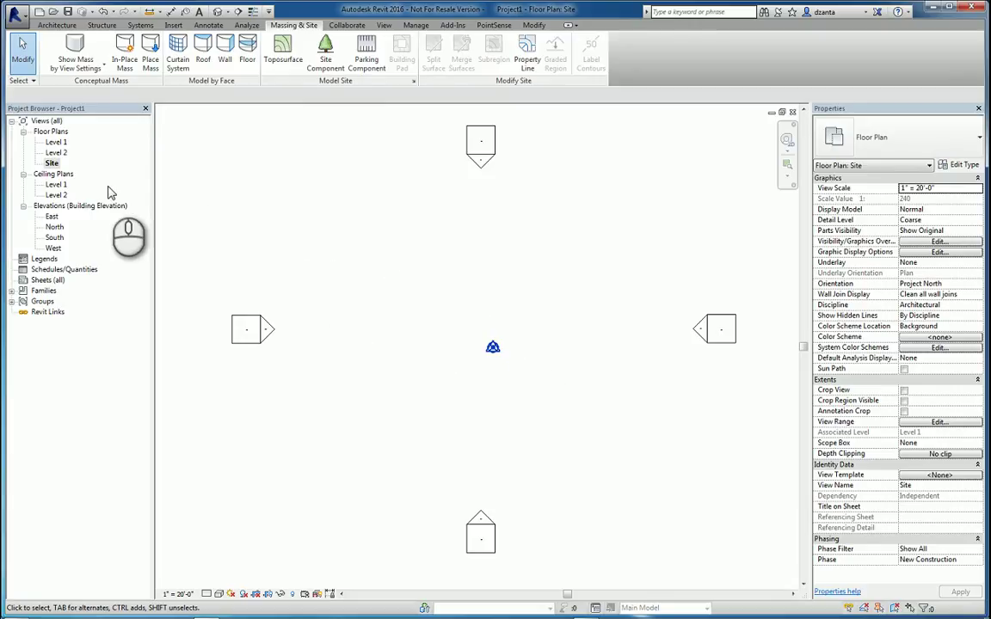
{"action": "right_click", "coordinate": [53, 163]}
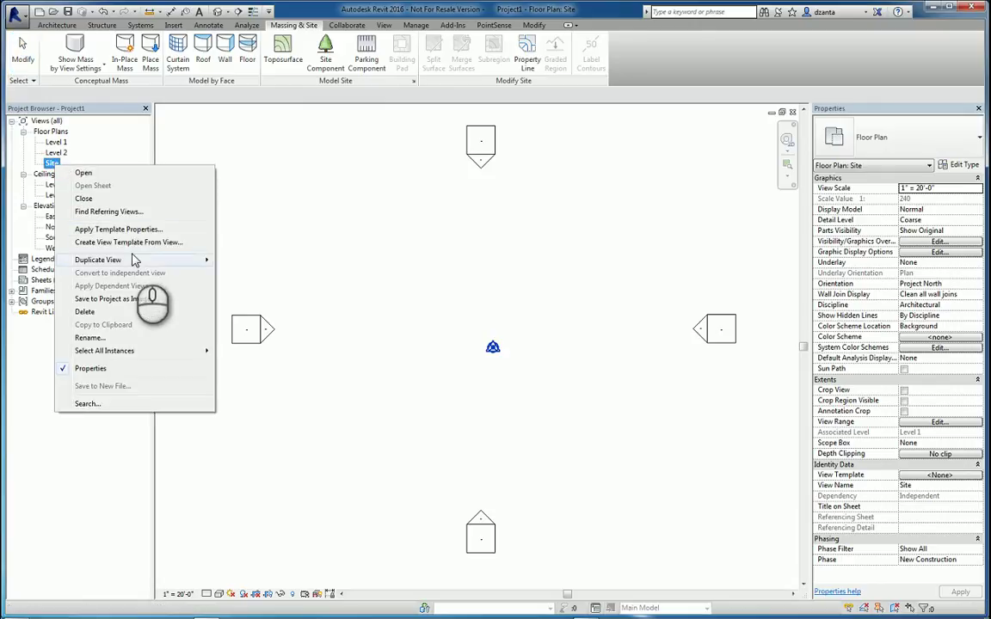
{"action": "mouse_move", "coordinate": [155, 263]}
{"action": "left_click", "coordinate": [248, 260]}
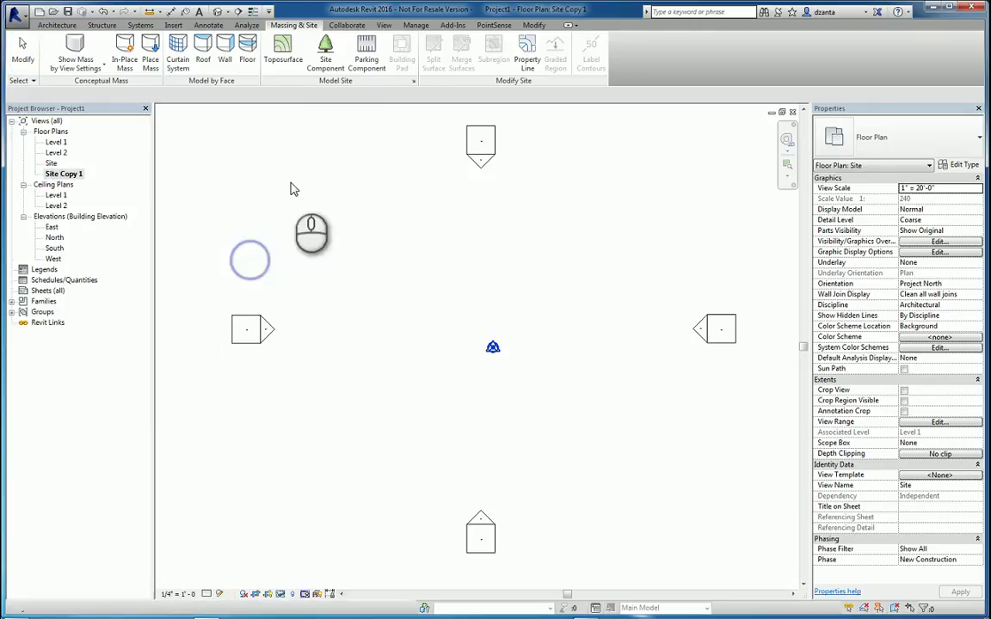
{"action": "right_click", "coordinate": [61, 174]}
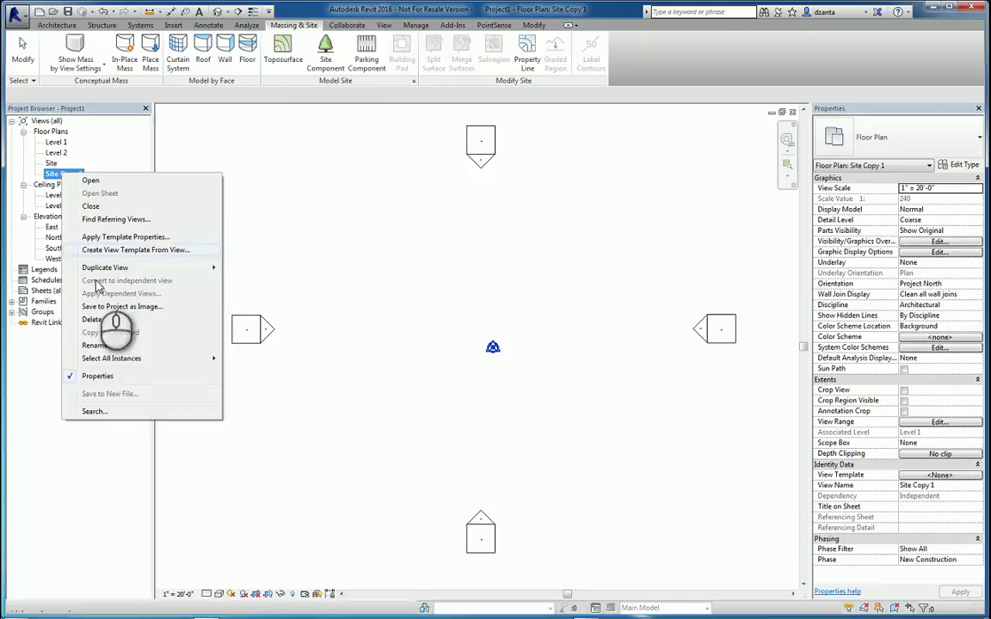
{"action": "left_click", "coordinate": [103, 344]}
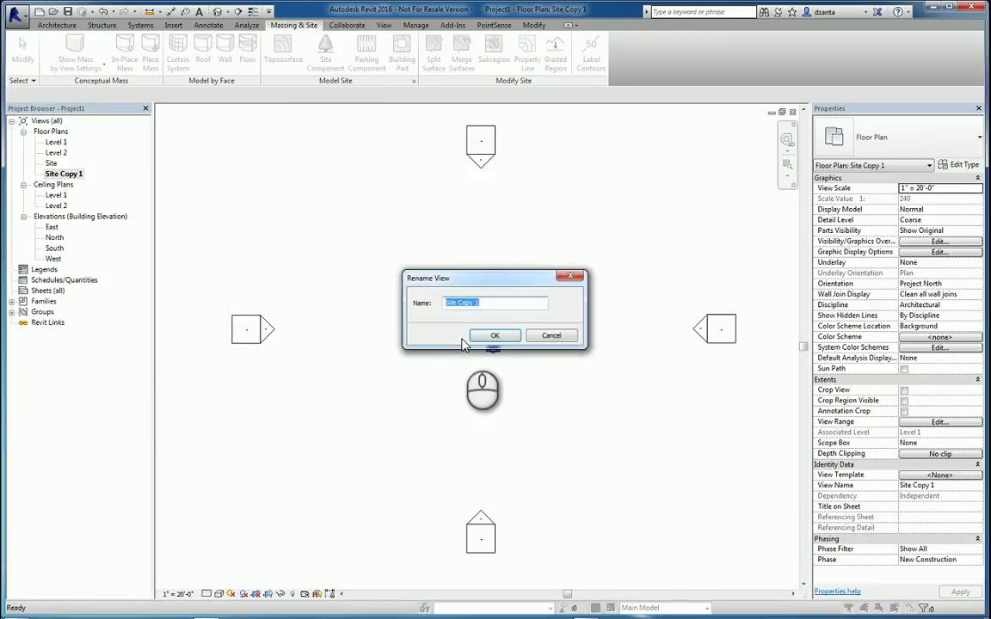
{"action": "type", "text": "Site Project North"}
{"action": "left_click", "coordinate": [492, 335]}
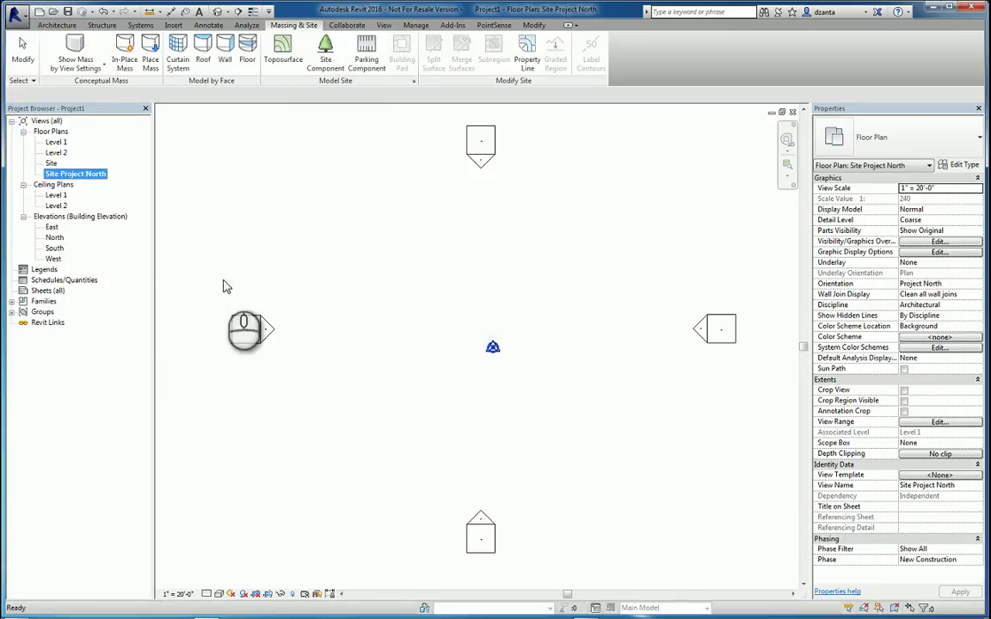
- Rename the original Site plan to 'Site True North'
{"action": "right_click", "coordinate": [53, 163]}
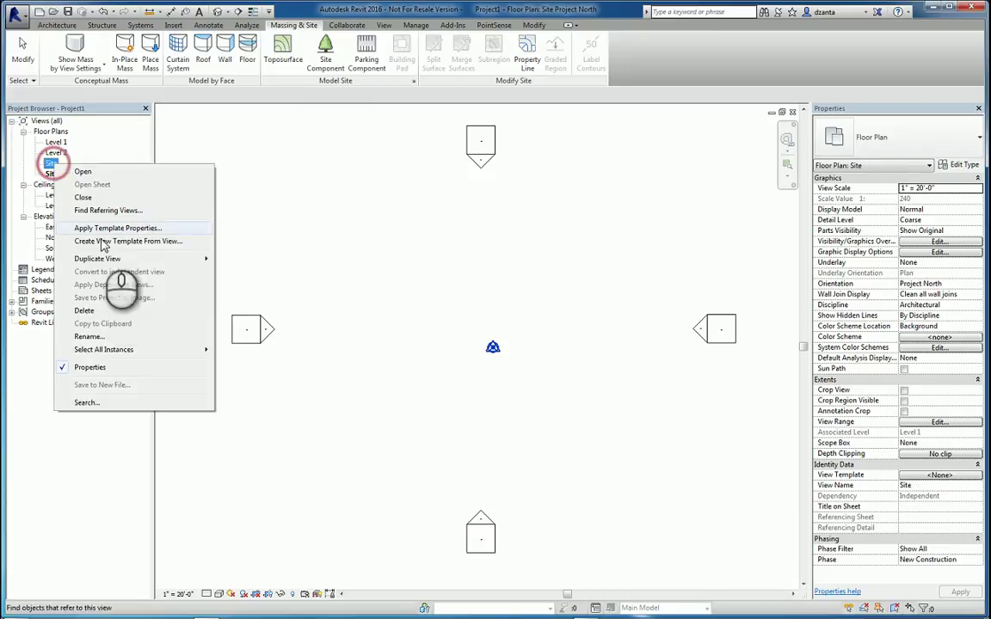
{"action": "left_click", "coordinate": [103, 337]}
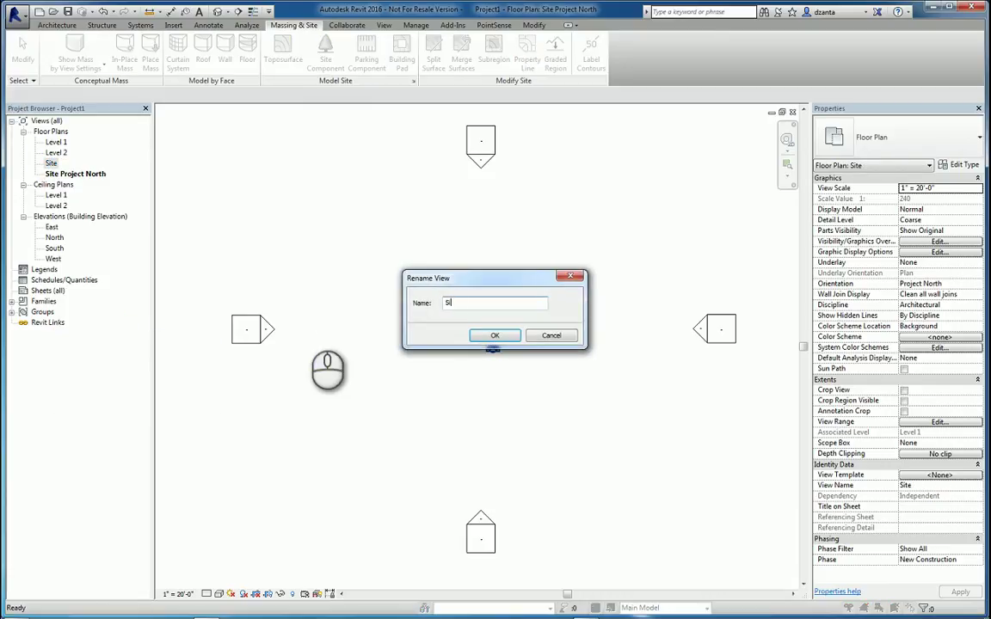
{"action": "type", "text": "Site True North"}
{"action": "left_click", "coordinate": [495, 335]}
{"action": "left_click", "coordinate": [238, 195]}
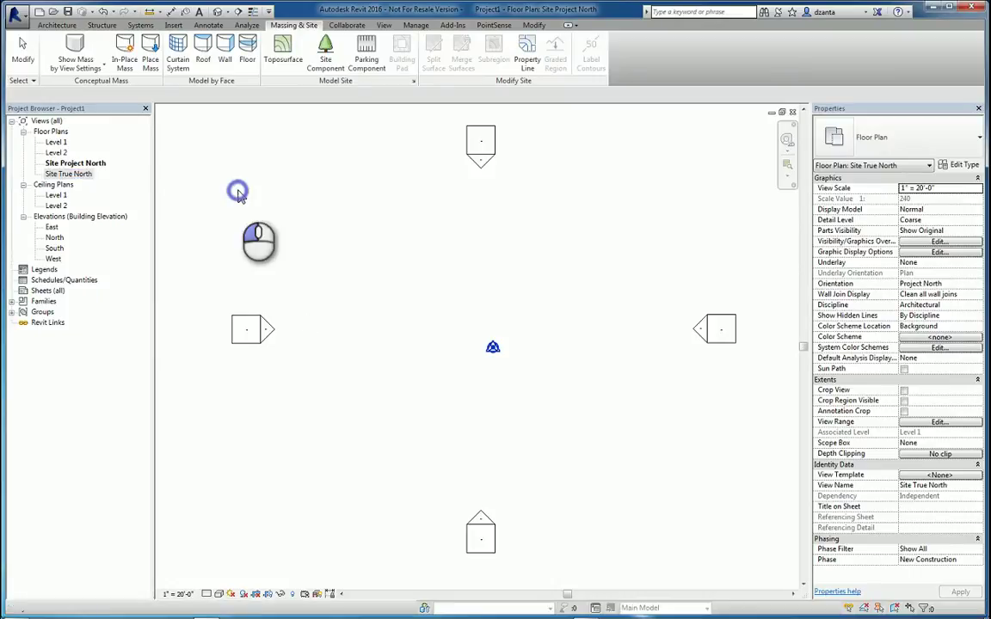
- Set the Site True North plan's orientation to True North, then open Site Project North
{"action": "double_click", "coordinate": [69, 174]}
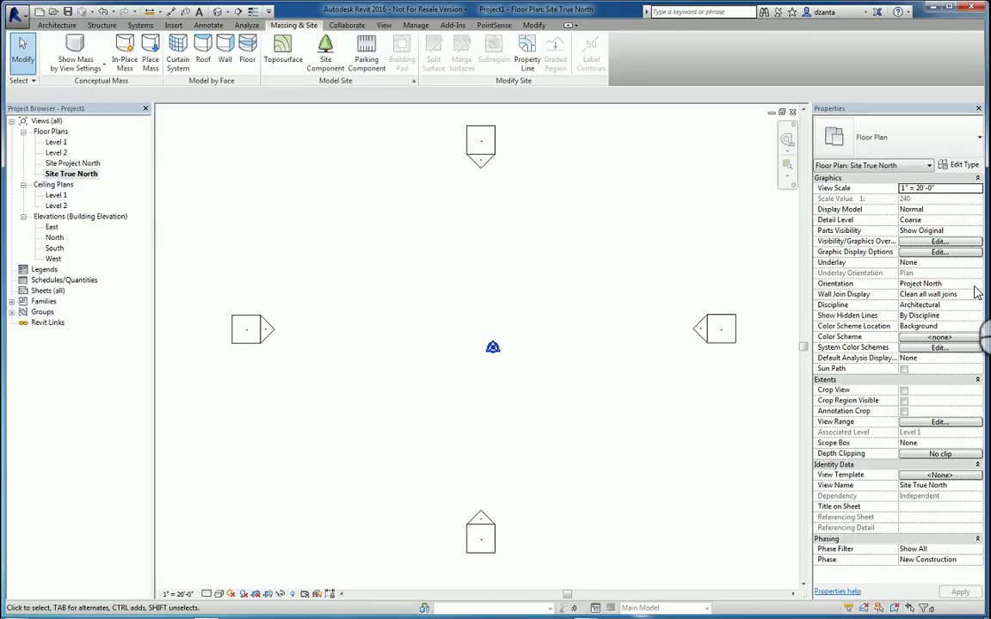
{"action": "left_click", "coordinate": [938, 283]}
{"action": "left_click", "coordinate": [920, 295]}
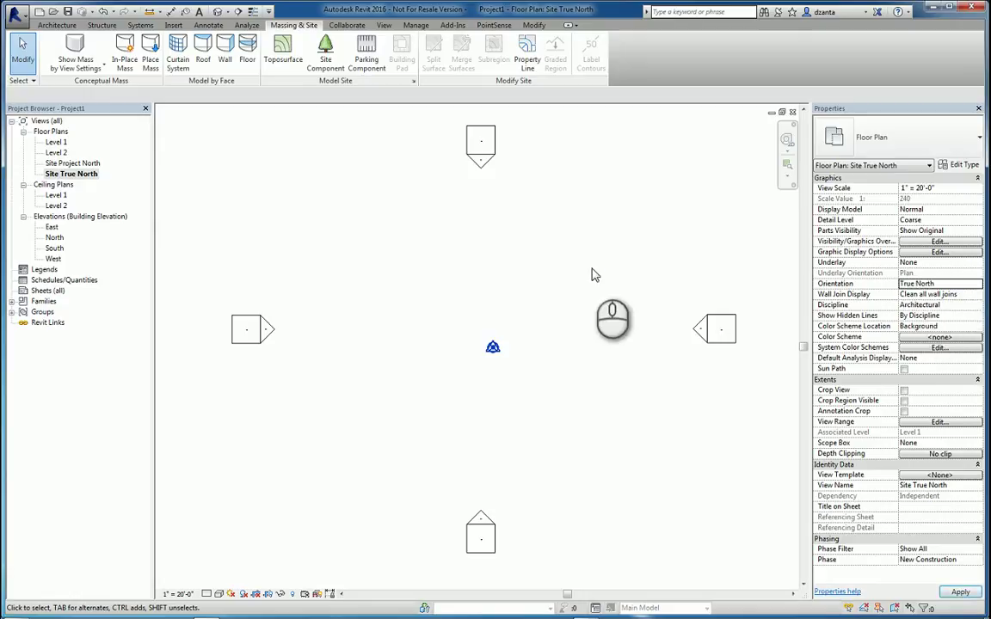
{"action": "double_click", "coordinate": [75, 162]}
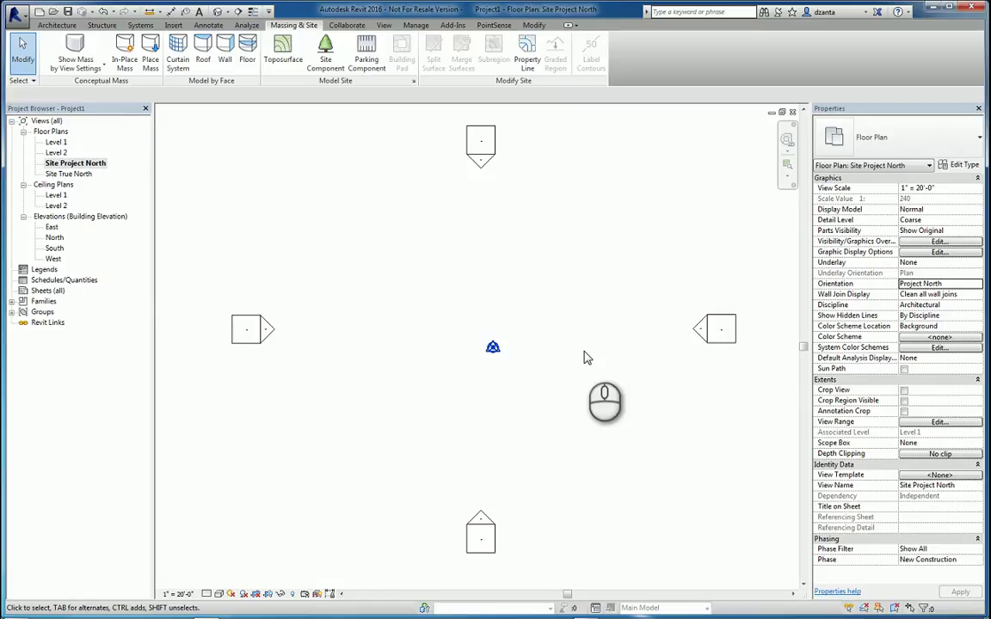
{"action": "left_click", "coordinate": [518, 276]}
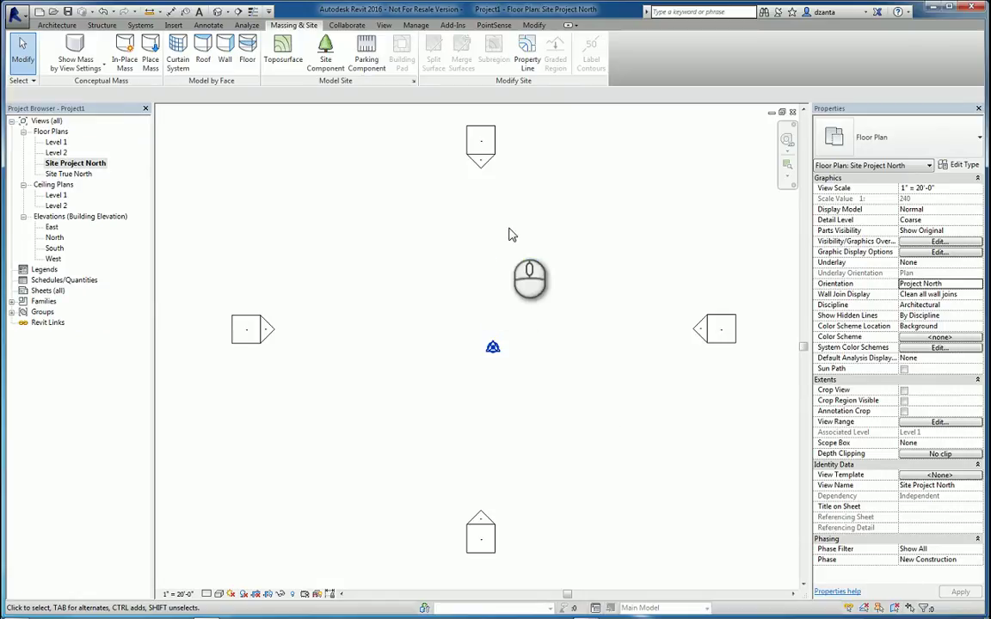
- Give the project base point a 23° Angle to True North and compare both site plans
{"action": "left_click", "coordinate": [493, 347]}
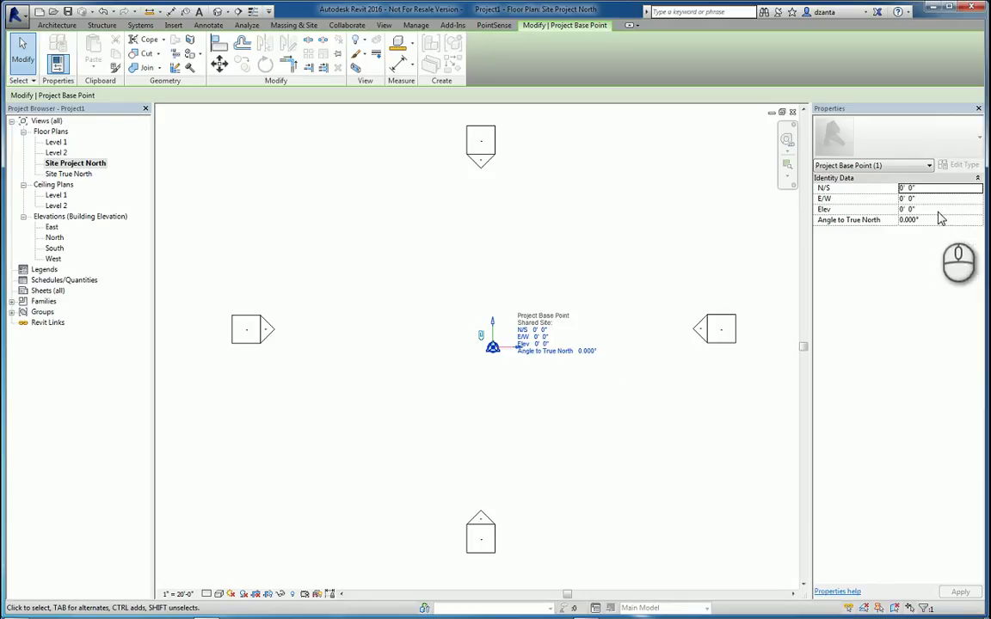
{"action": "left_click", "coordinate": [940, 220]}
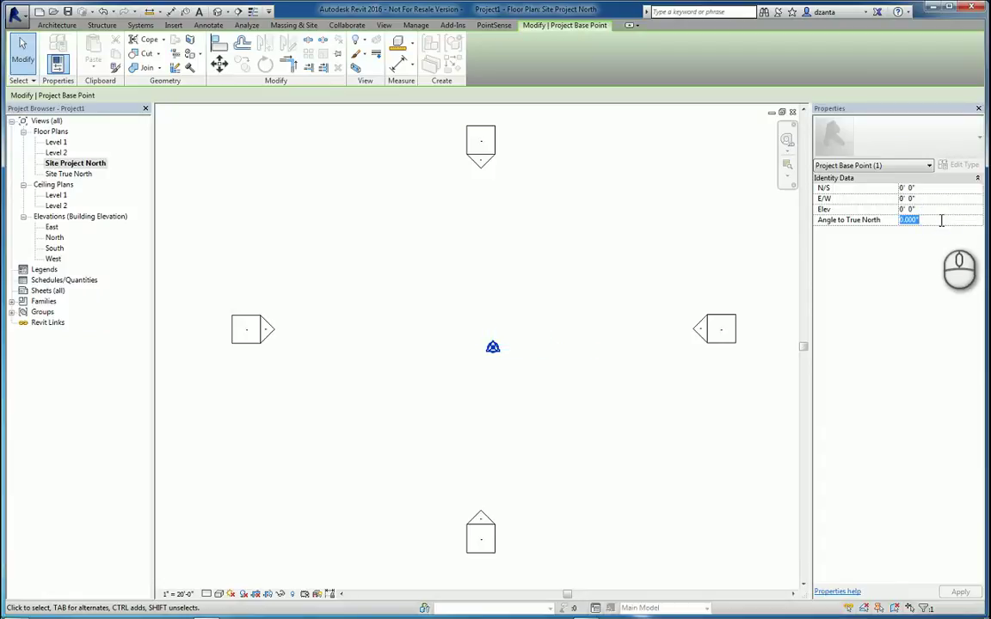
{"action": "type", "text": "23"}
{"action": "key", "text": "Return"}
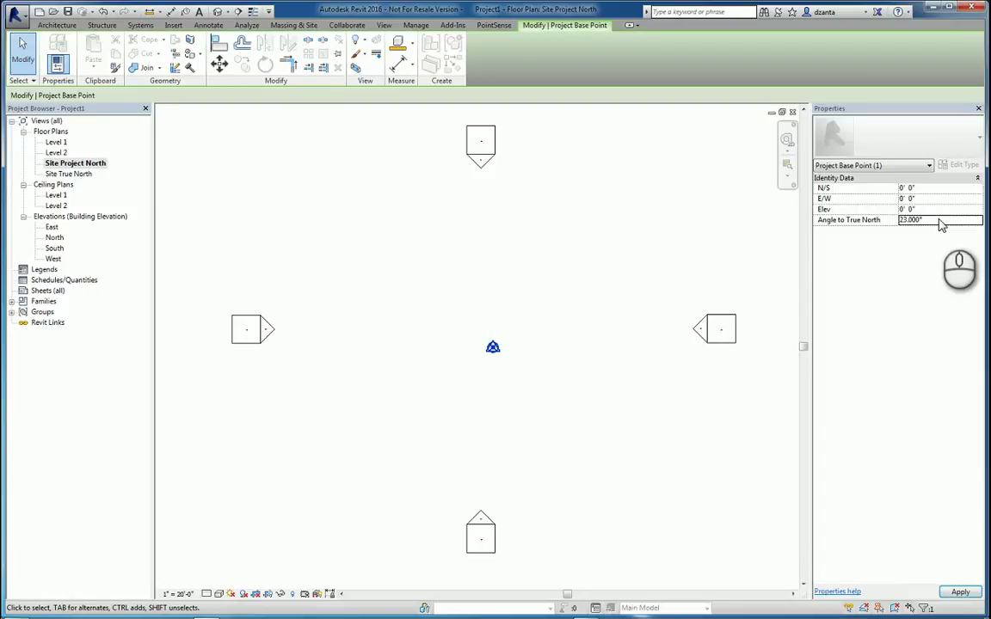
{"action": "left_click", "coordinate": [584, 222]}
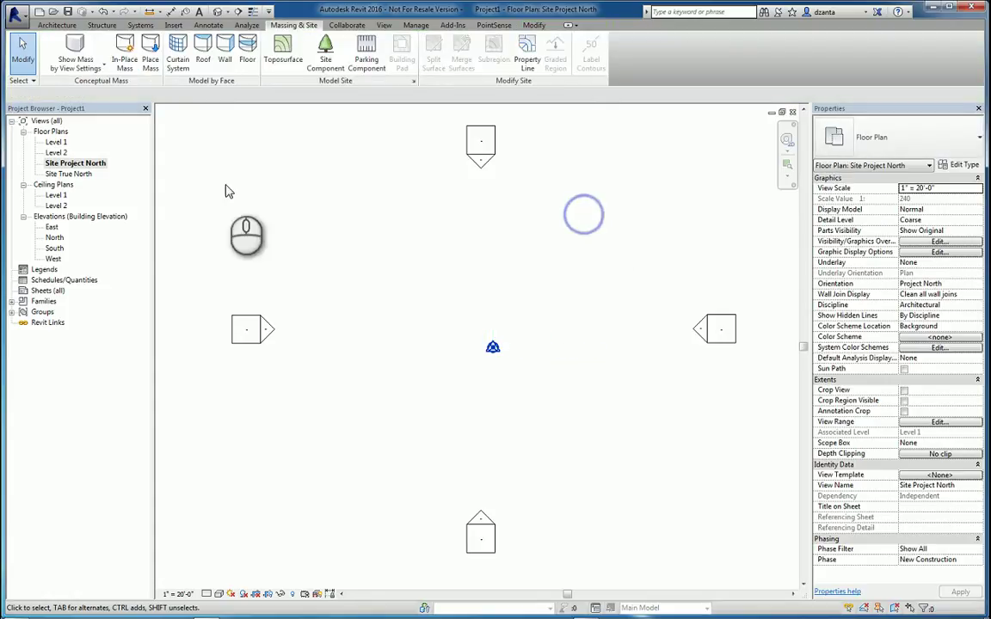
{"action": "double_click", "coordinate": [75, 174]}
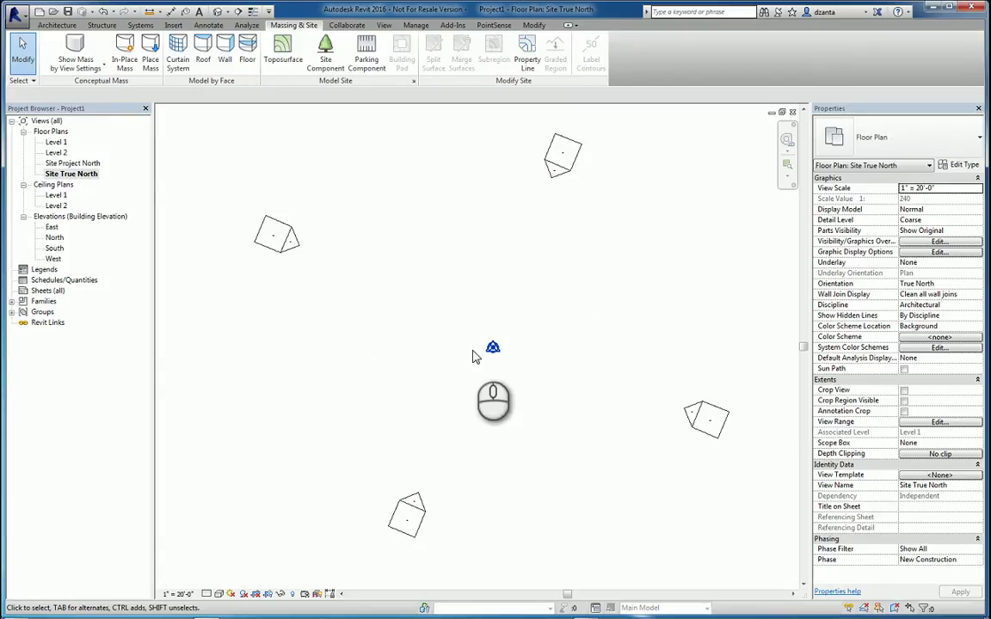
{"action": "double_click", "coordinate": [76, 164]}
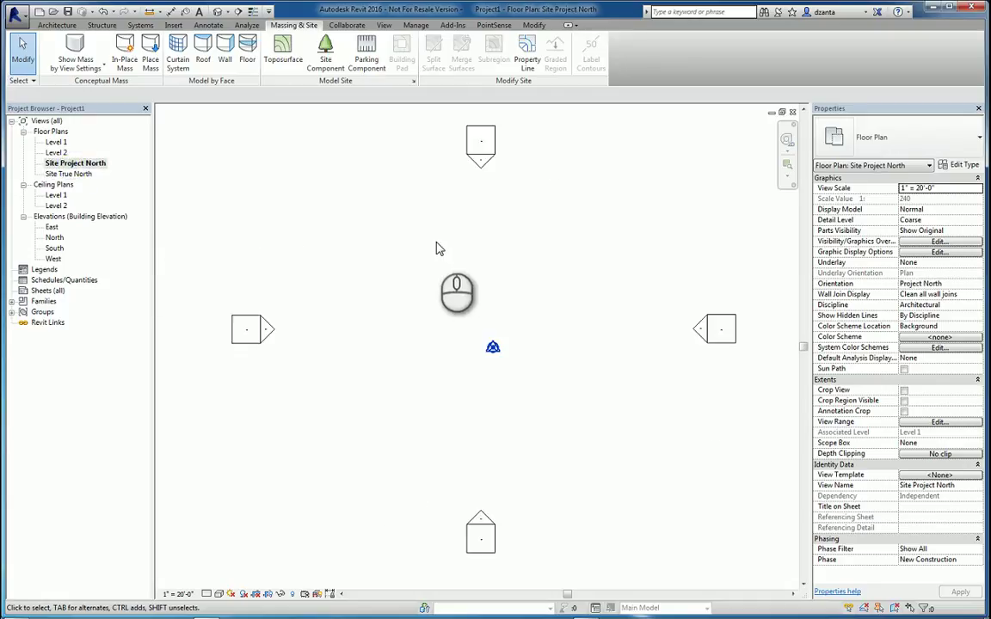
- Start a new Toposurface, checking the Create from Import options without choosing one
{"action": "left_click", "coordinate": [282, 67]}
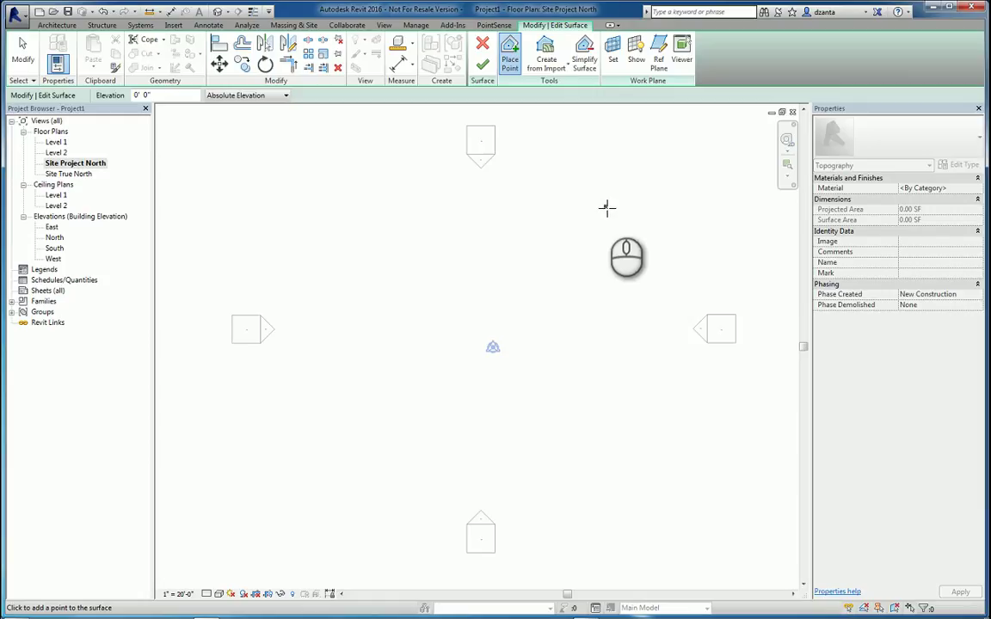
{"action": "left_click", "coordinate": [547, 74]}
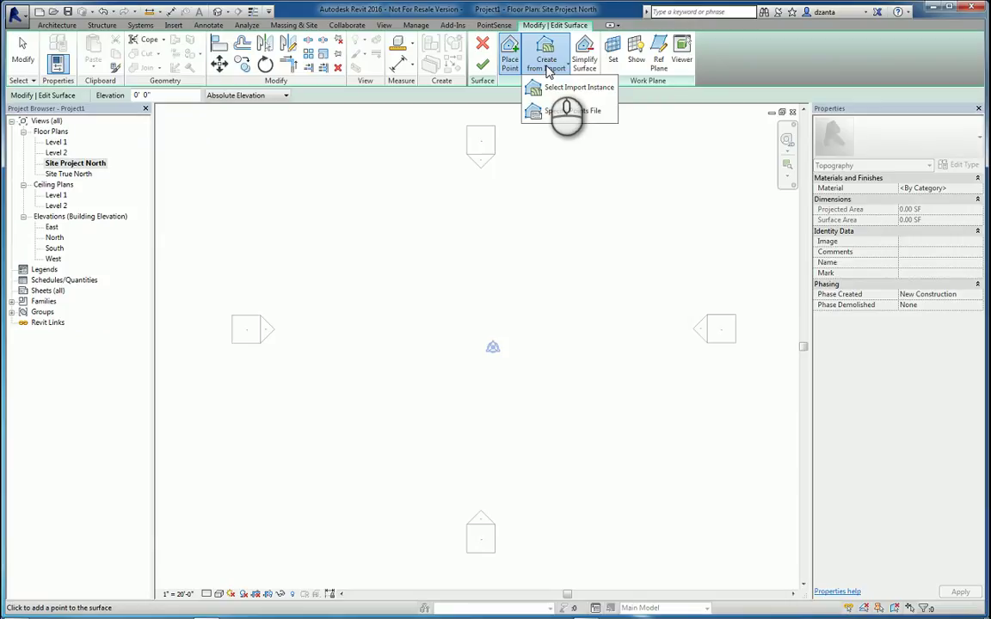
{"action": "left_click", "coordinate": [738, 76]}
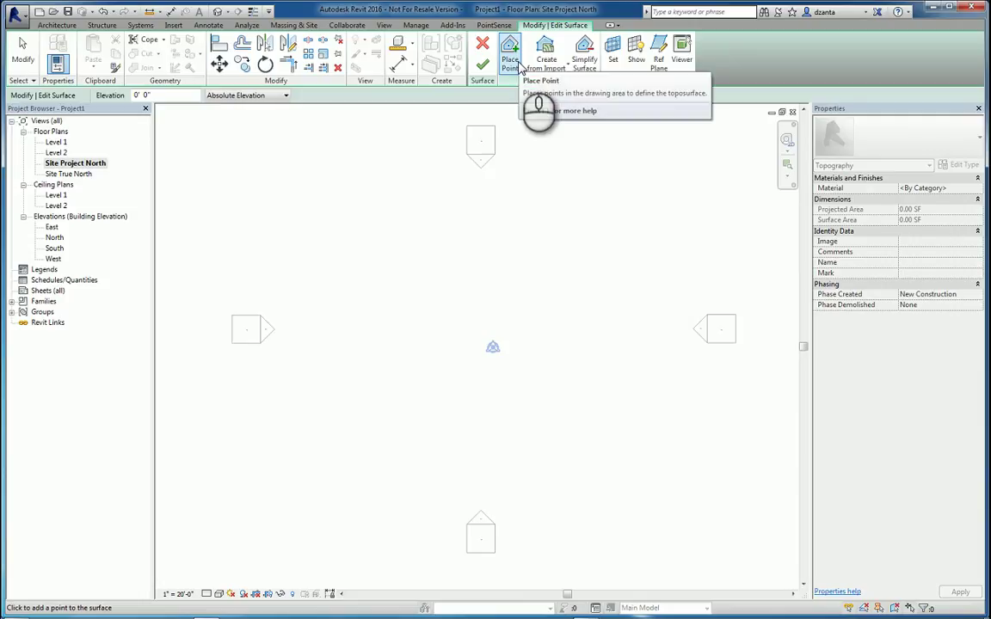
- Place four corner topography points at elevation 0' 0" around the project base point
{"action": "left_click", "coordinate": [161, 97]}
{"action": "left_click_drag", "start_coordinate": [161, 96], "coordinate": [130, 96]}
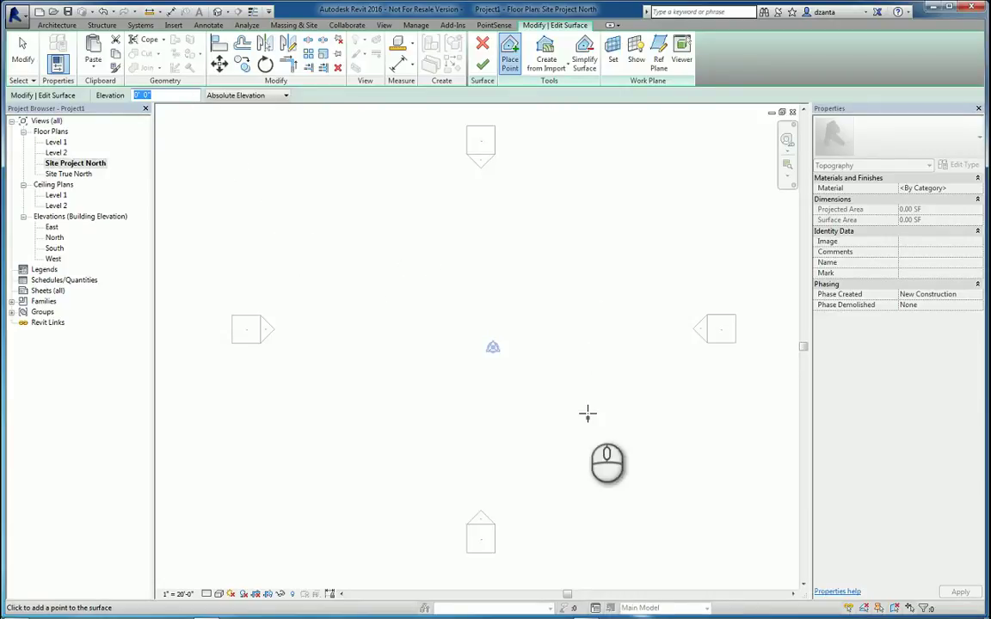
{"action": "left_click", "coordinate": [416, 266]}
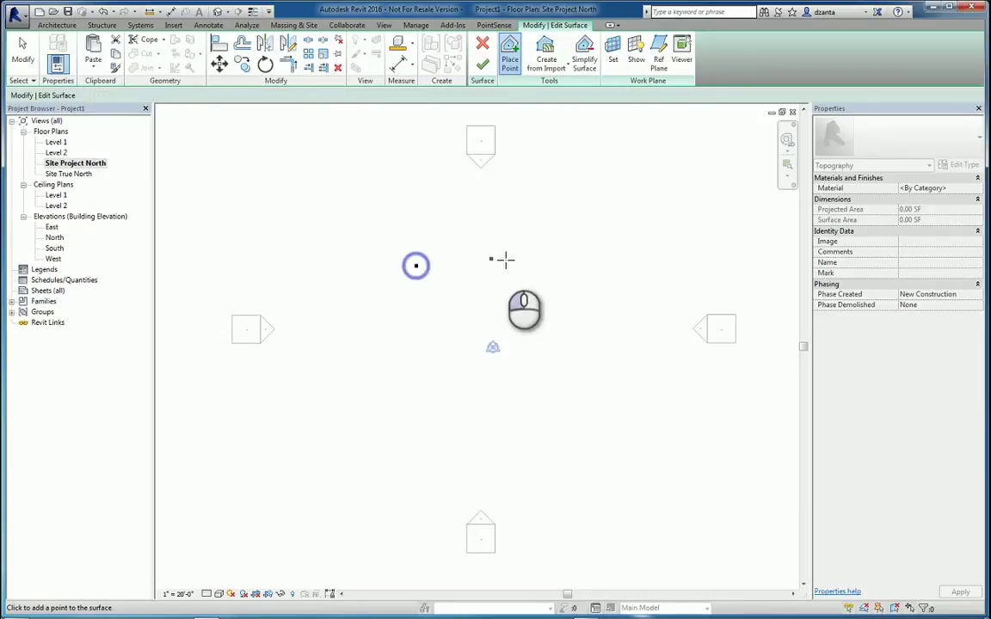
{"action": "left_click", "coordinate": [590, 270]}
{"action": "left_click", "coordinate": [591, 444]}
{"action": "left_click", "coordinate": [388, 432]}
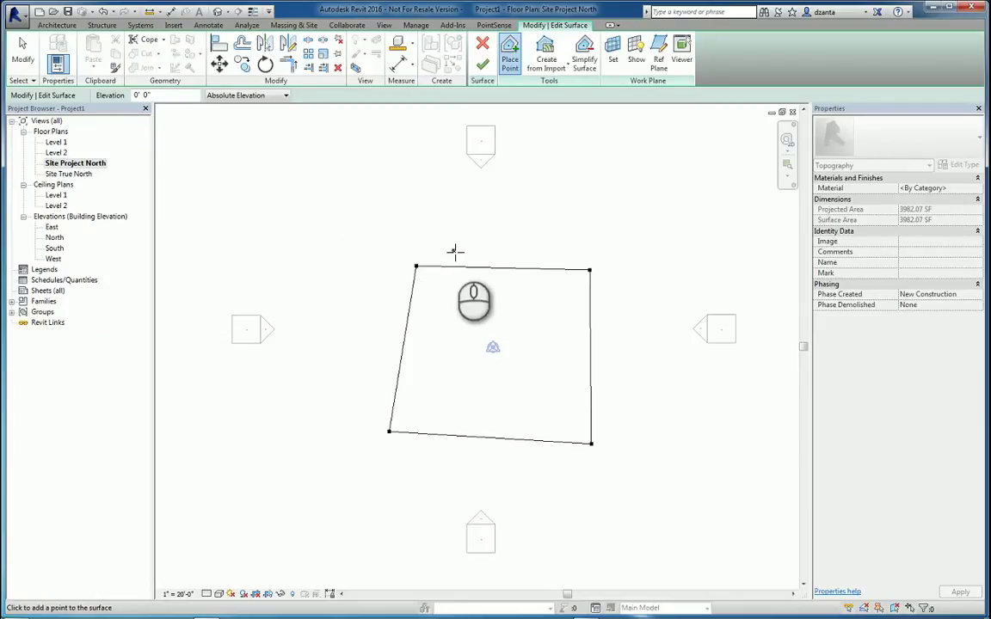
{"action": "left_click", "coordinate": [142, 95]}
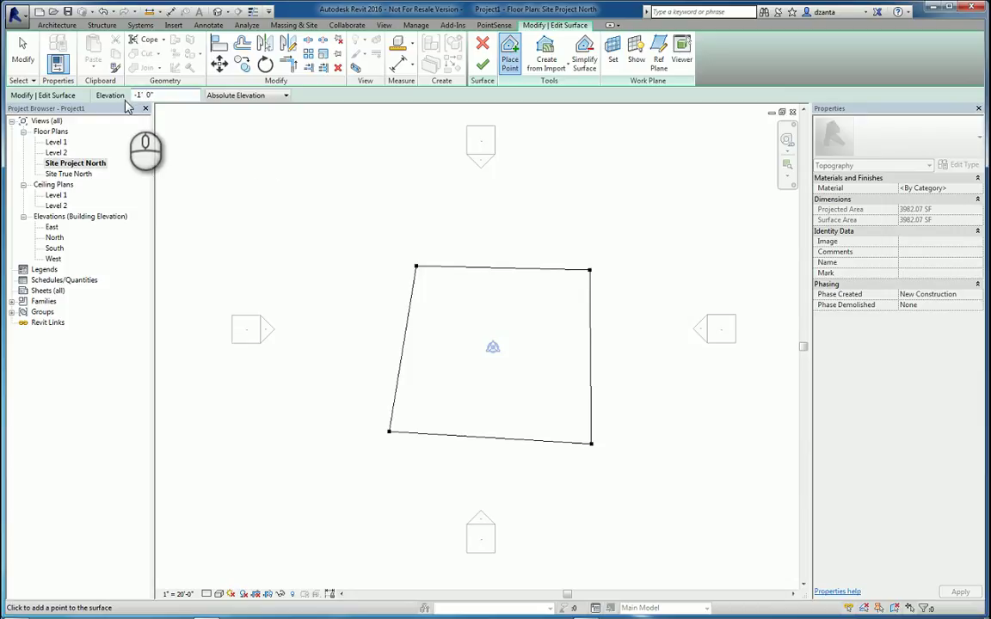
- Add a ring of lower points at -1' 0" all around the original surface
{"action": "left_click", "coordinate": [404, 249]}
{"action": "left_click", "coordinate": [559, 229]}
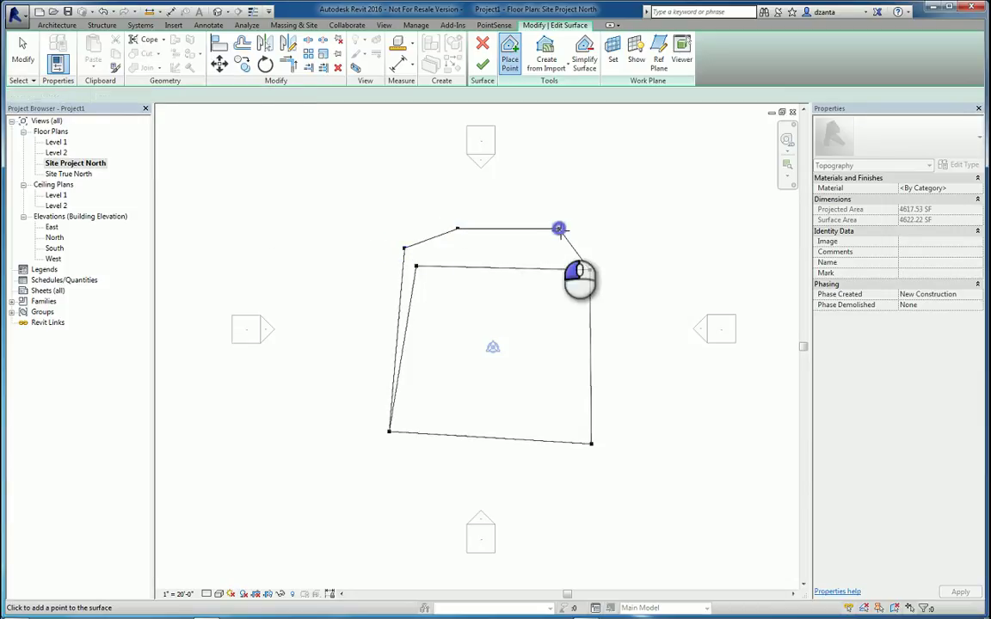
{"action": "left_click", "coordinate": [616, 243]}
{"action": "left_click", "coordinate": [630, 359]}
{"action": "left_click", "coordinate": [629, 446]}
{"action": "left_click", "coordinate": [593, 485]}
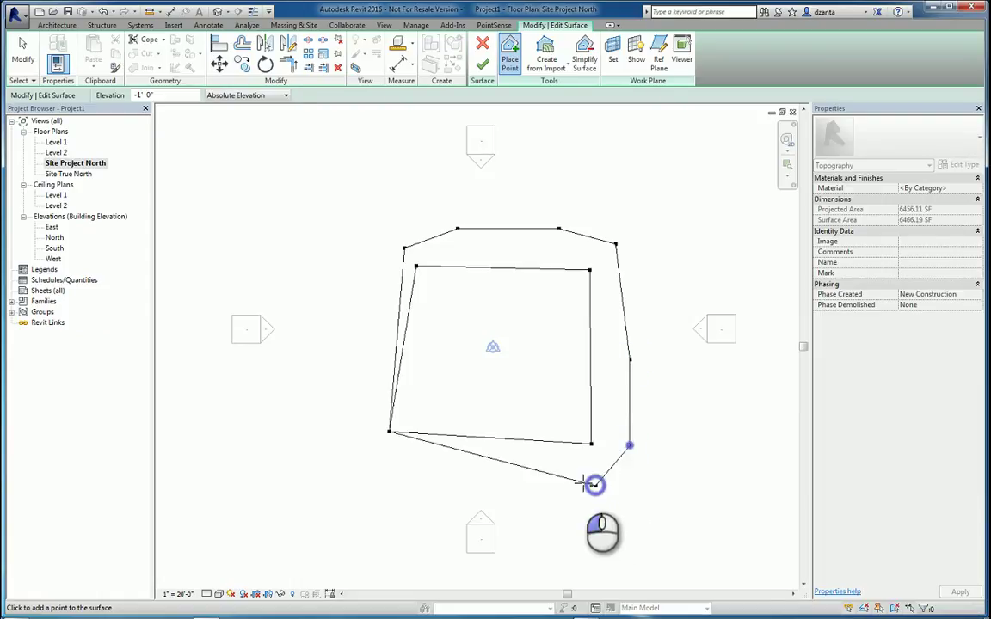
{"action": "left_click", "coordinate": [450, 485]}
{"action": "left_click", "coordinate": [379, 476]}
{"action": "left_click", "coordinate": [359, 392]}
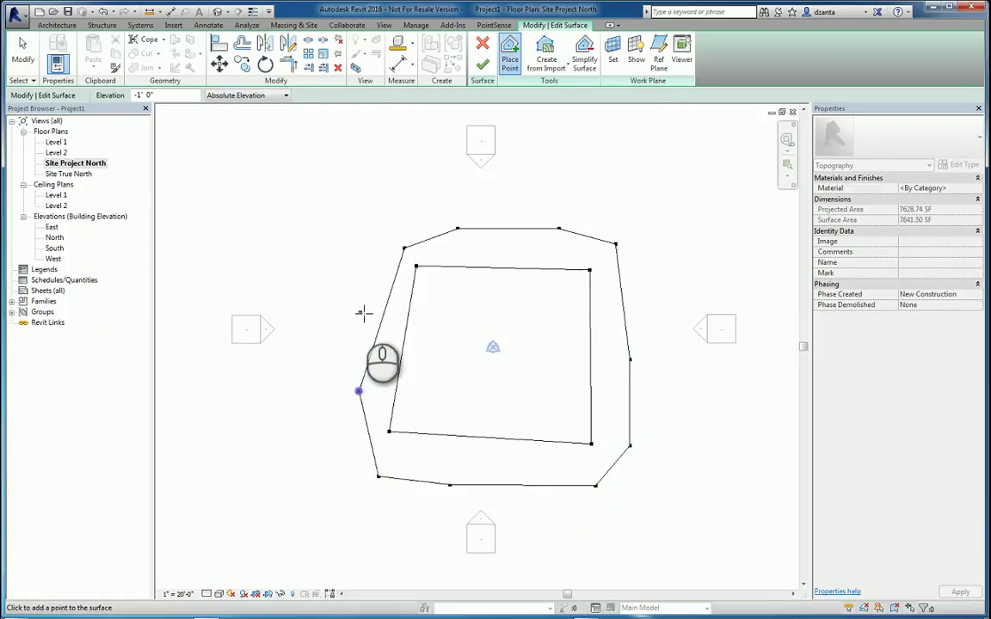
{"action": "left_click", "coordinate": [363, 307]}
- Lower the elevation and place outer rings of points down to -3', then stop placing points
{"action": "left_click", "coordinate": [166, 96]}
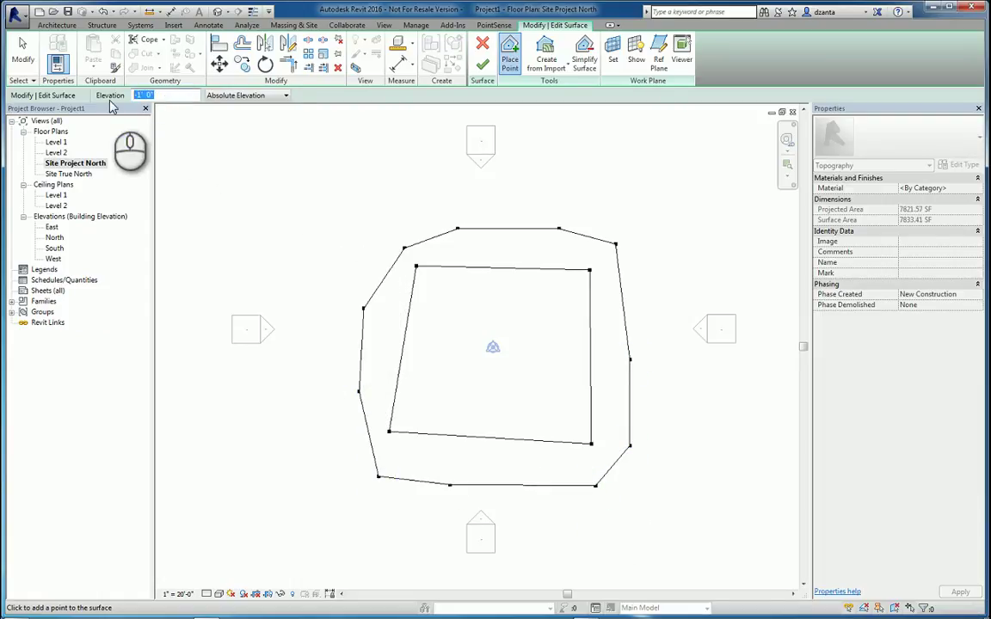
{"action": "type", "text": "-"}
{"action": "left_click", "coordinate": [375, 243]}
{"action": "left_click", "coordinate": [319, 330]}
{"action": "left_click", "coordinate": [311, 412]}
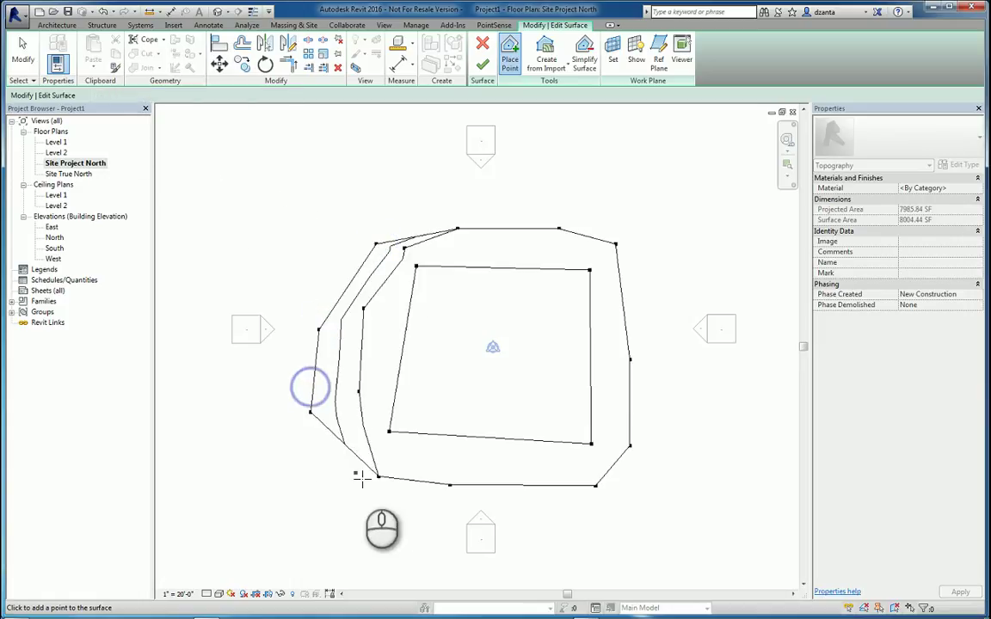
{"action": "left_click", "coordinate": [381, 493]}
{"action": "left_click", "coordinate": [543, 514]}
{"action": "left_click", "coordinate": [644, 477]}
{"action": "left_click", "coordinate": [654, 352]}
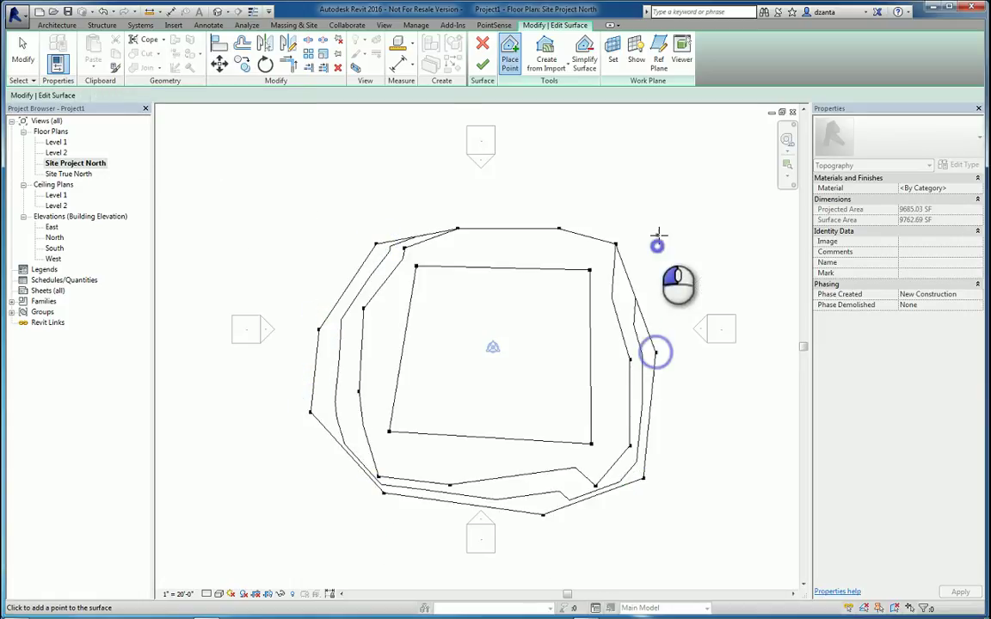
{"action": "left_click", "coordinate": [657, 234]}
{"action": "left_click", "coordinate": [566, 199]}
{"action": "left_click", "coordinate": [410, 197]}
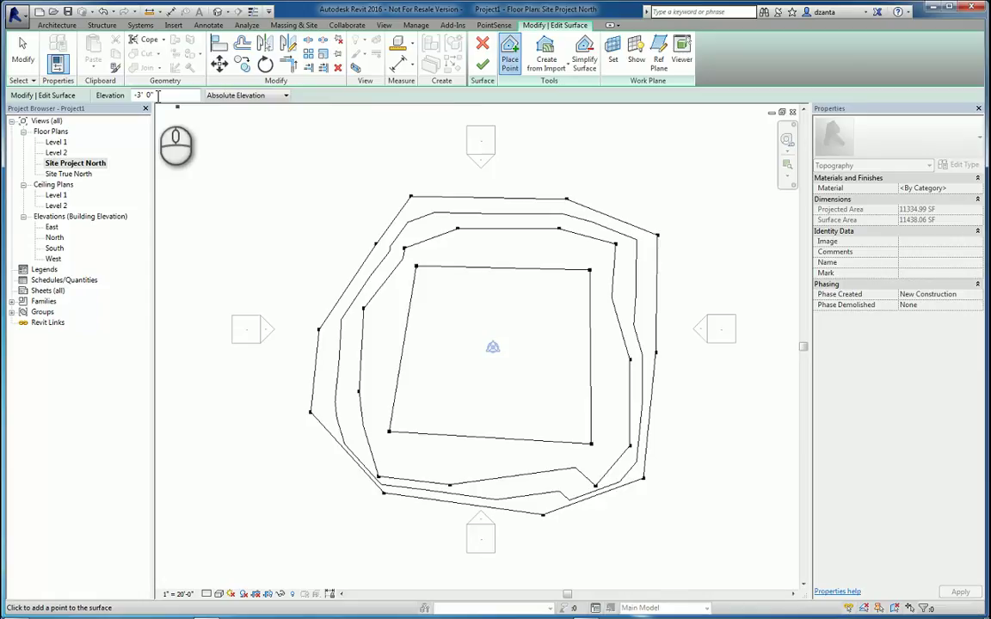
{"action": "left_click", "coordinate": [22, 52]}
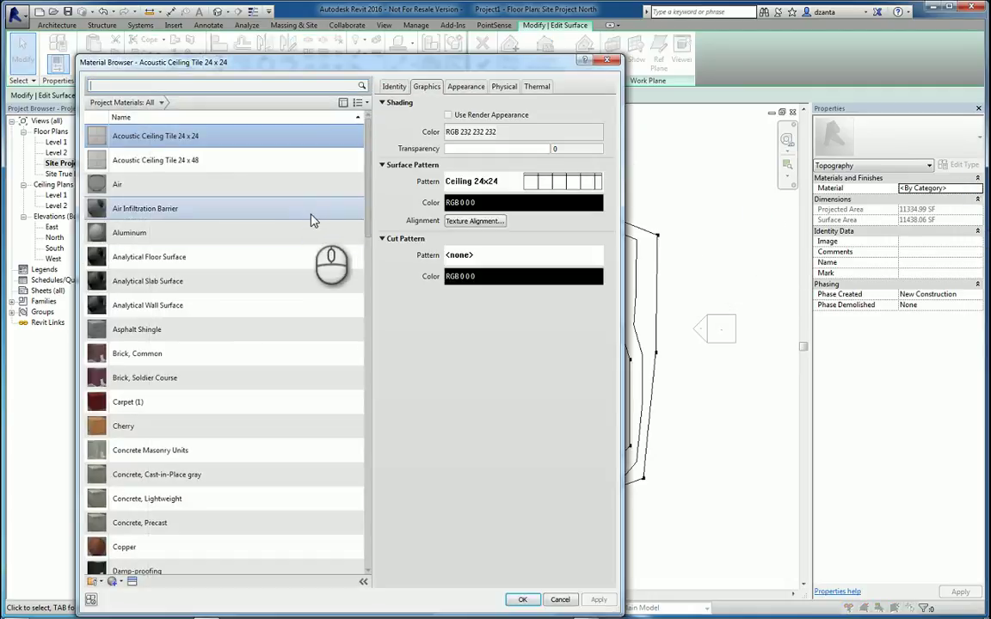
- Search the Autodesk library for Grass, add it, and apply it as the surface material
{"action": "left_click", "coordinate": [344, 102]}
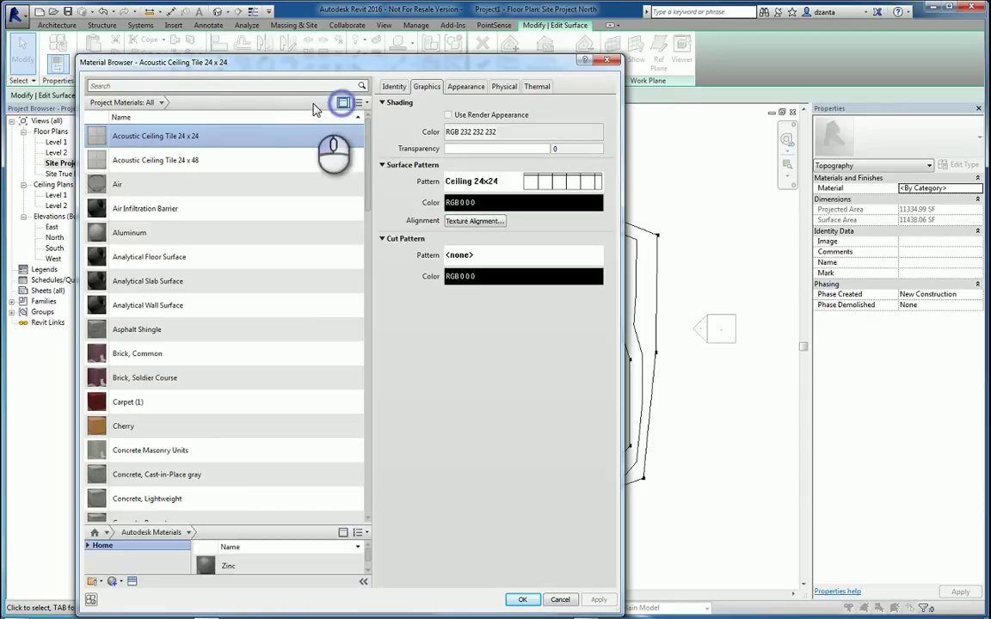
{"action": "left_click", "coordinate": [235, 86]}
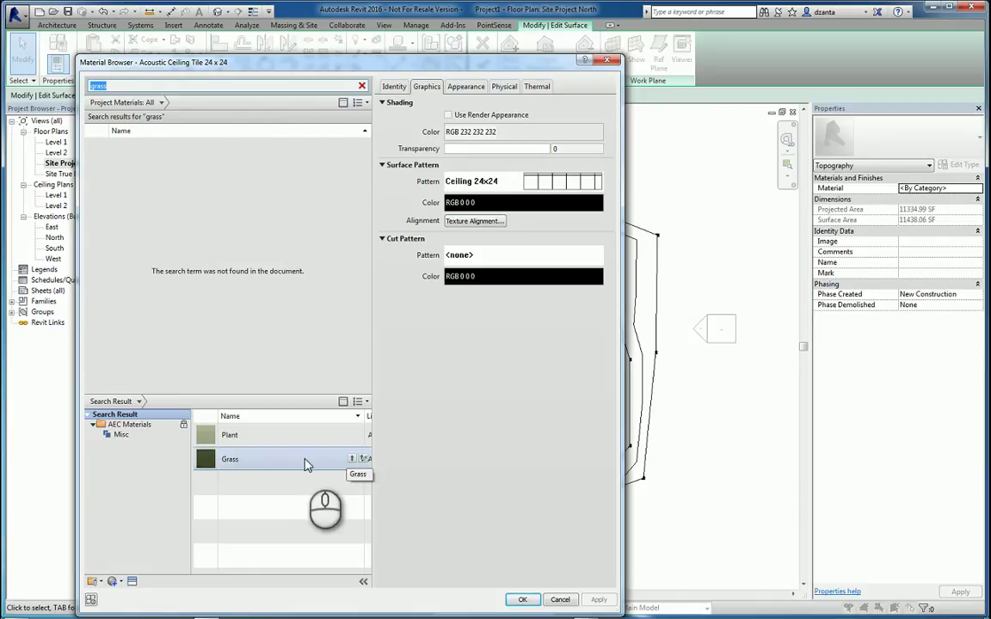
{"action": "double_click", "coordinate": [335, 459]}
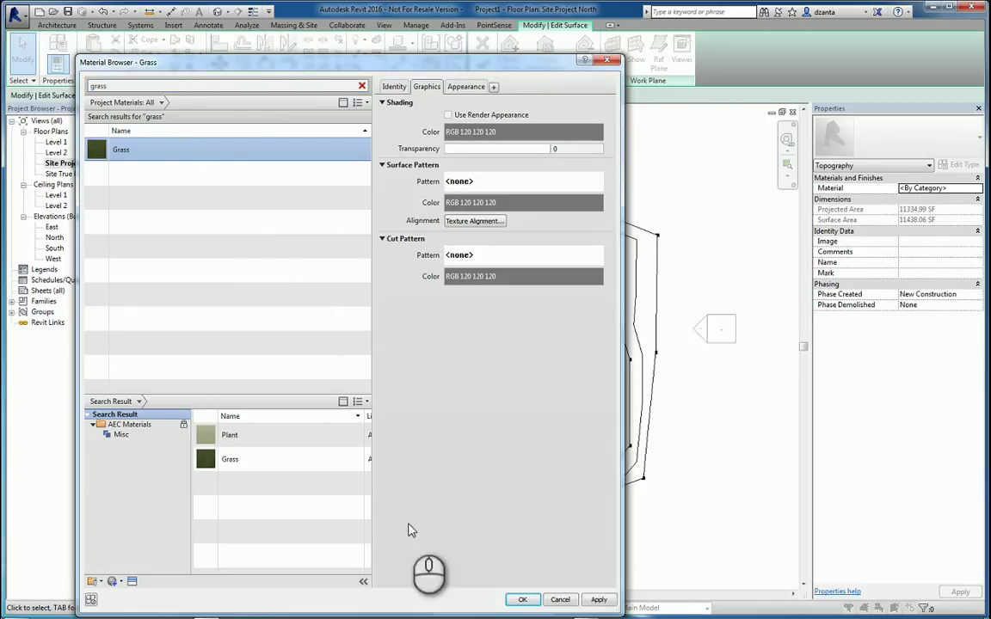
{"action": "left_click", "coordinate": [516, 599]}
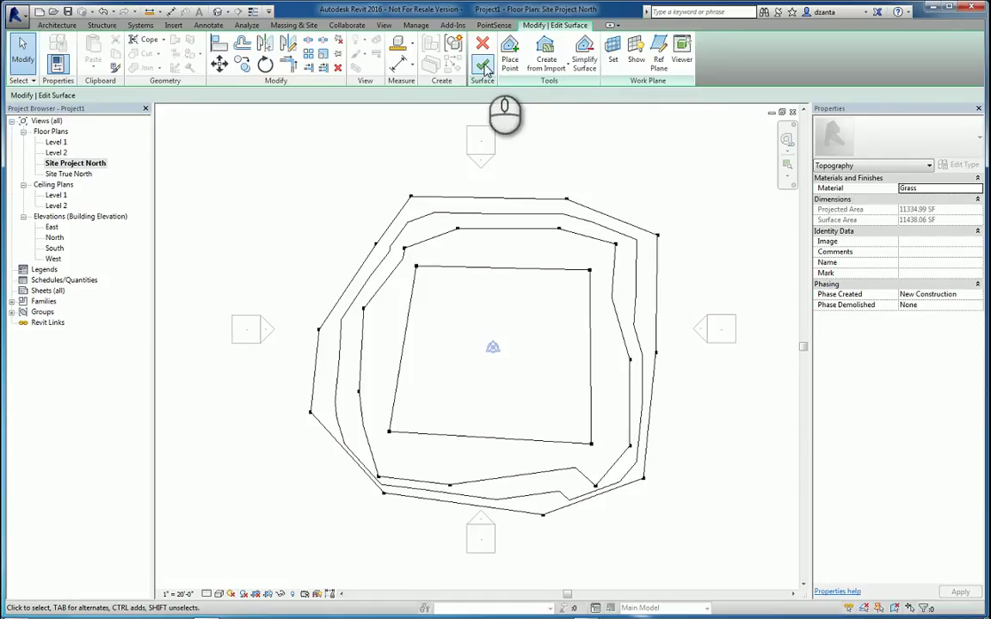
- Finish the toposurface, preview it in Realistic style, then switch back to Shaded
{"action": "left_click", "coordinate": [483, 67]}
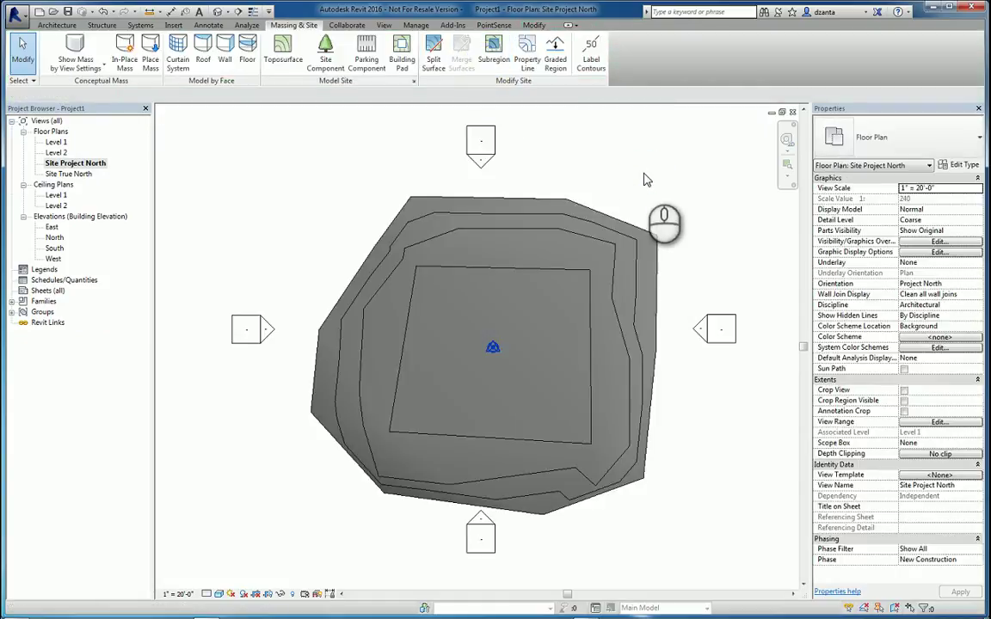
{"action": "left_click", "coordinate": [218, 594]}
{"action": "left_click", "coordinate": [231, 568]}
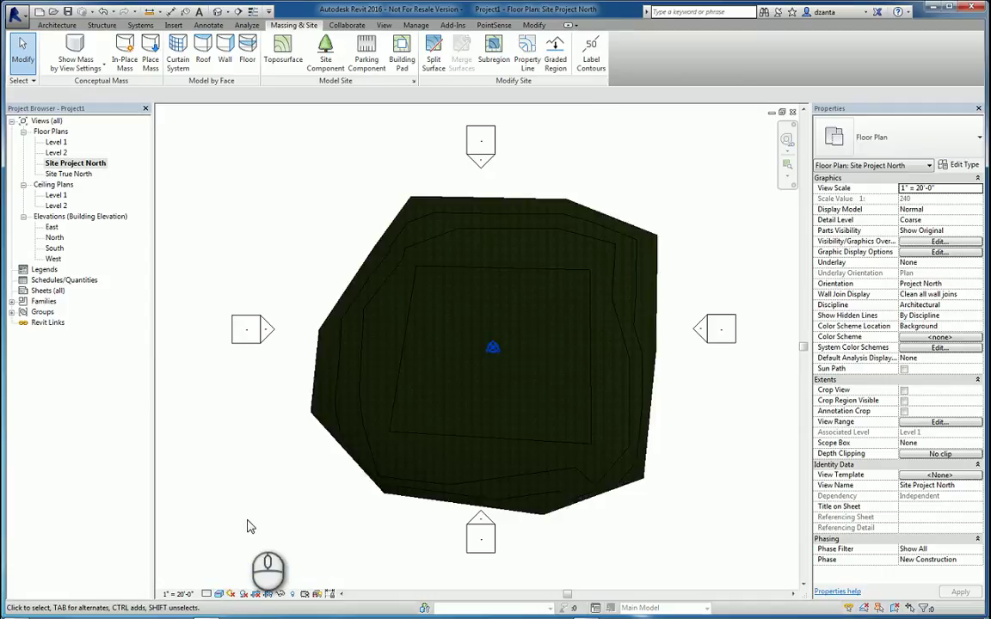
{"action": "left_click", "coordinate": [219, 593]}
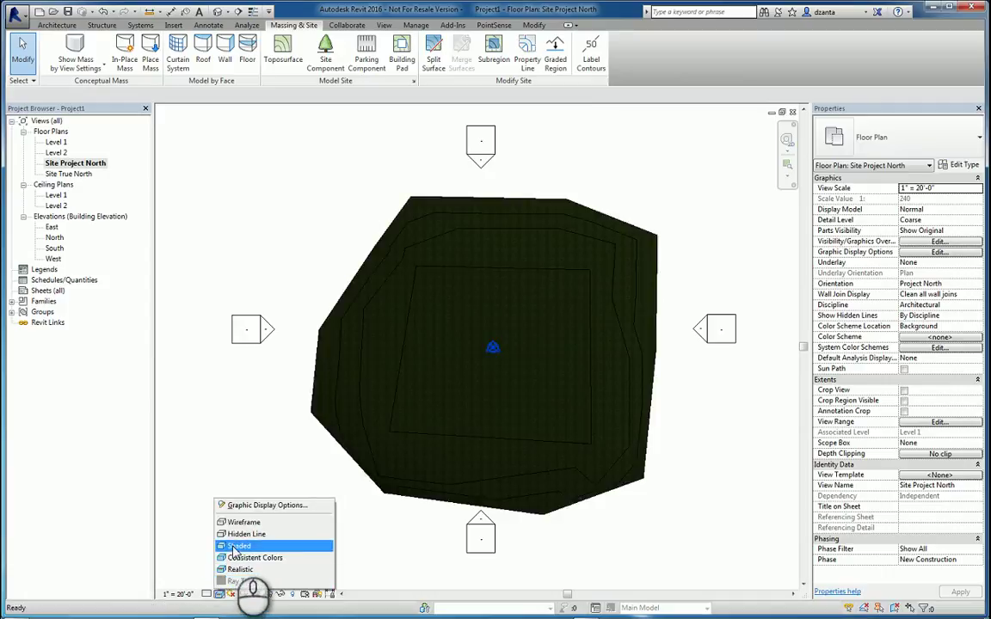
{"action": "left_click", "coordinate": [236, 547]}
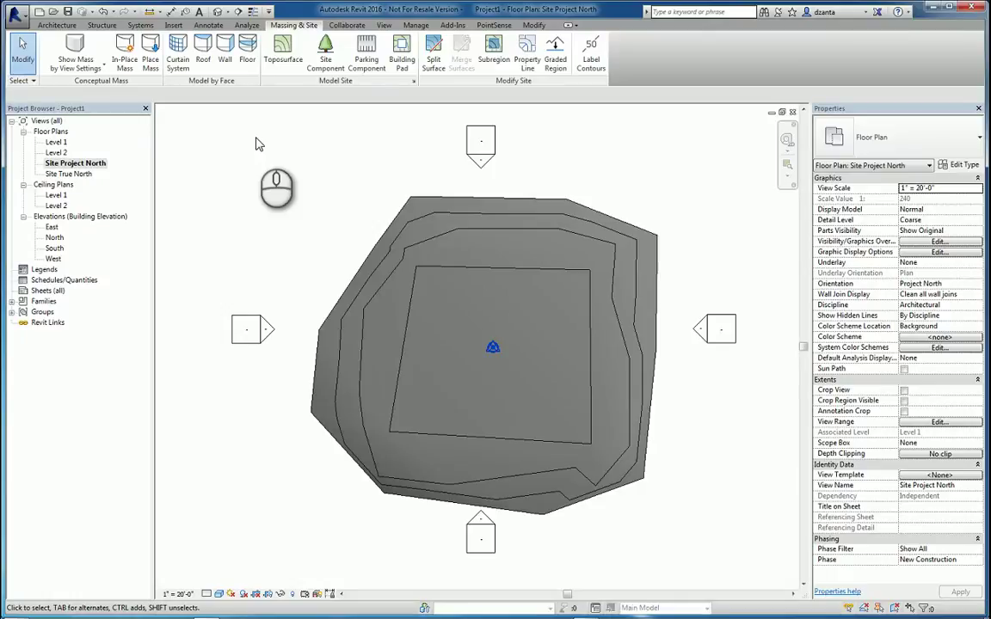
{"action": "scroll", "coordinate": [264, 228], "scroll_direction": "down", "scroll_amount": 1}
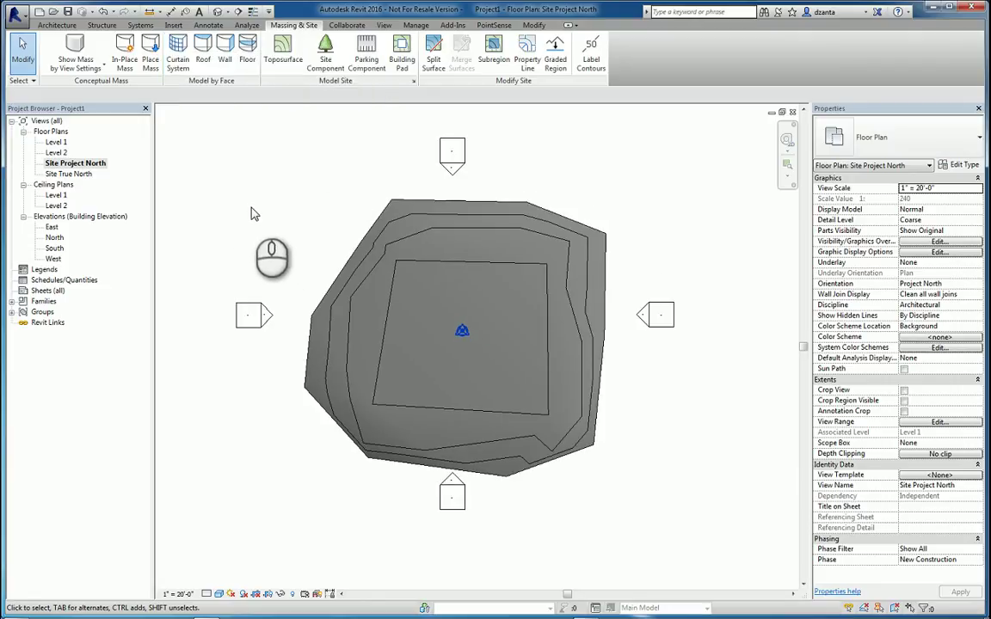
- Delete the point-built toposurface
{"action": "left_click", "coordinate": [367, 224]}
{"action": "key", "text": "Delete"}
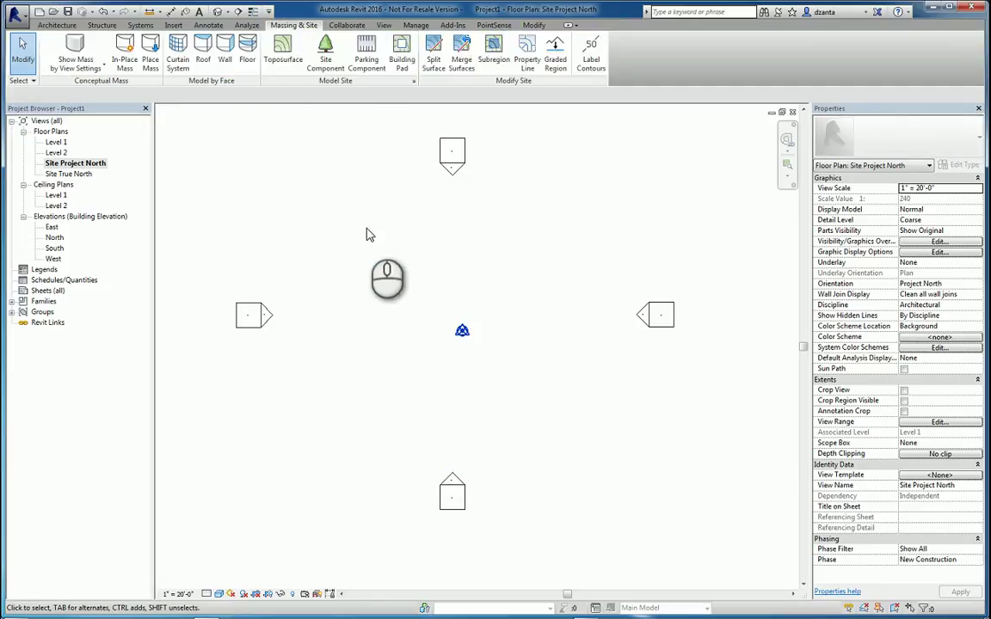
{"action": "left_click", "coordinate": [336, 193]}
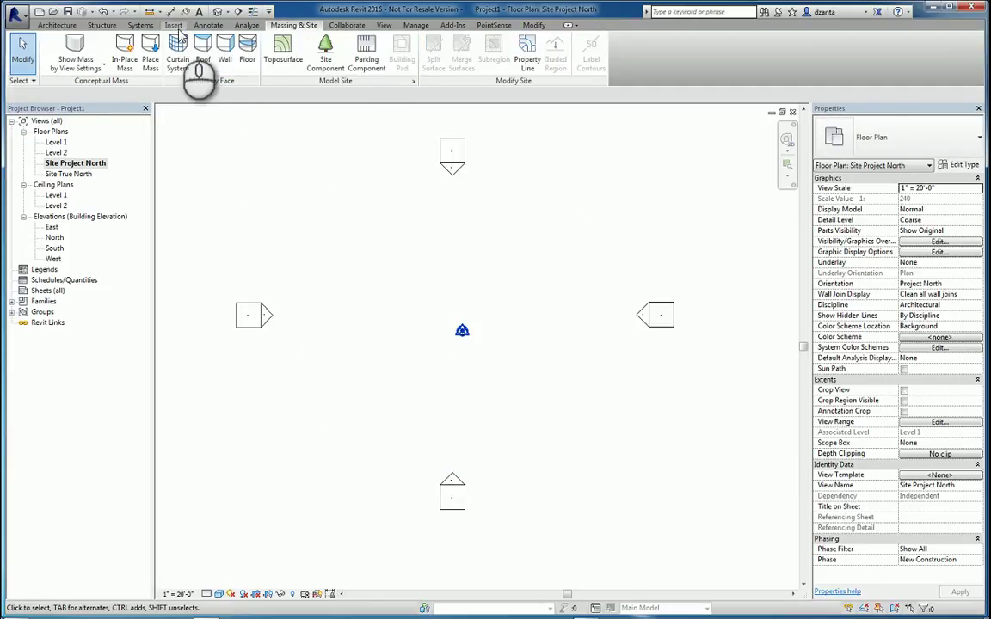
- Import Site-DWG.dwg from the Site and Structural Design Class Files folder
{"action": "left_click", "coordinate": [175, 26]}
{"action": "left_click", "coordinate": [233, 62]}
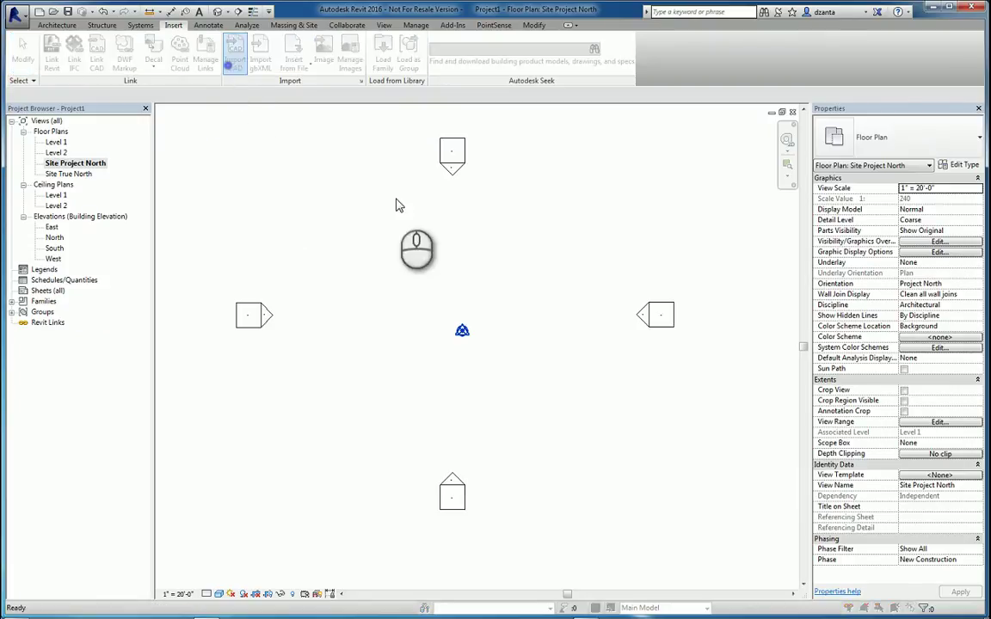
{"action": "left_click", "coordinate": [220, 271]}
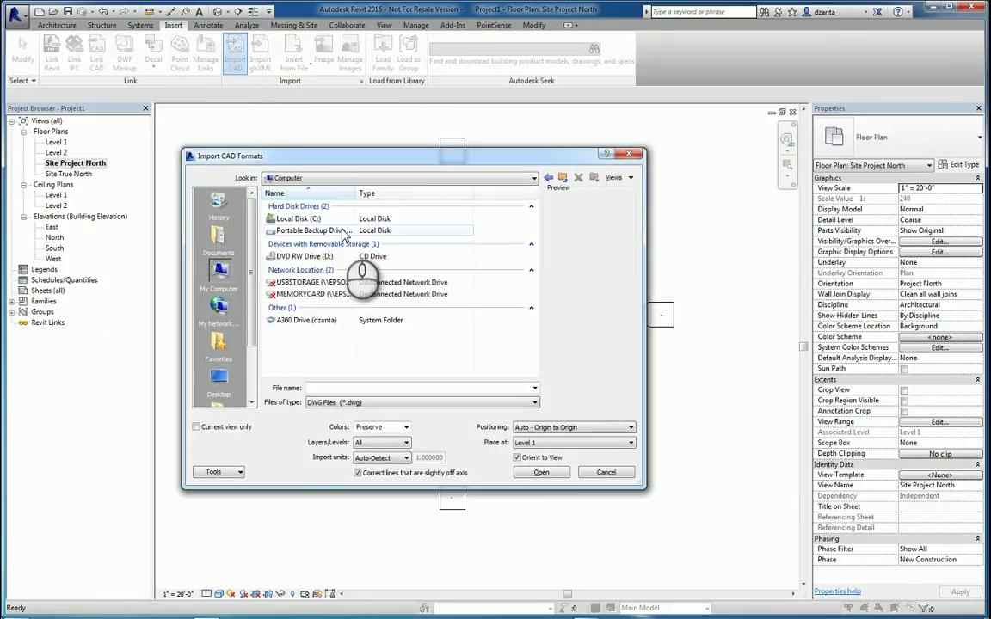
{"action": "double_click", "coordinate": [314, 231]}
{"action": "double_click", "coordinate": [320, 228]}
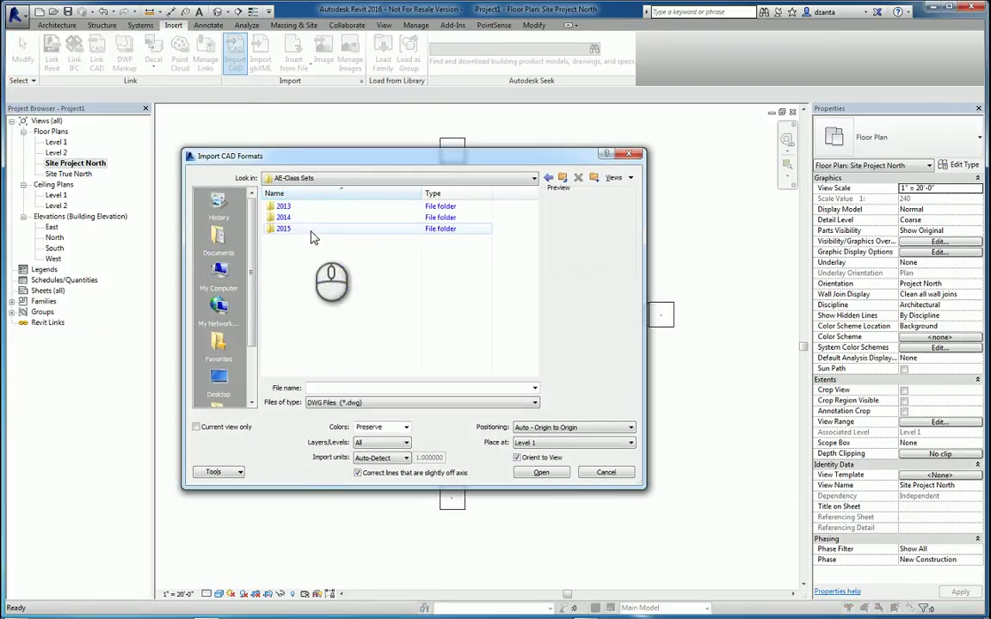
{"action": "double_click", "coordinate": [314, 231]}
{"action": "double_click", "coordinate": [303, 217]}
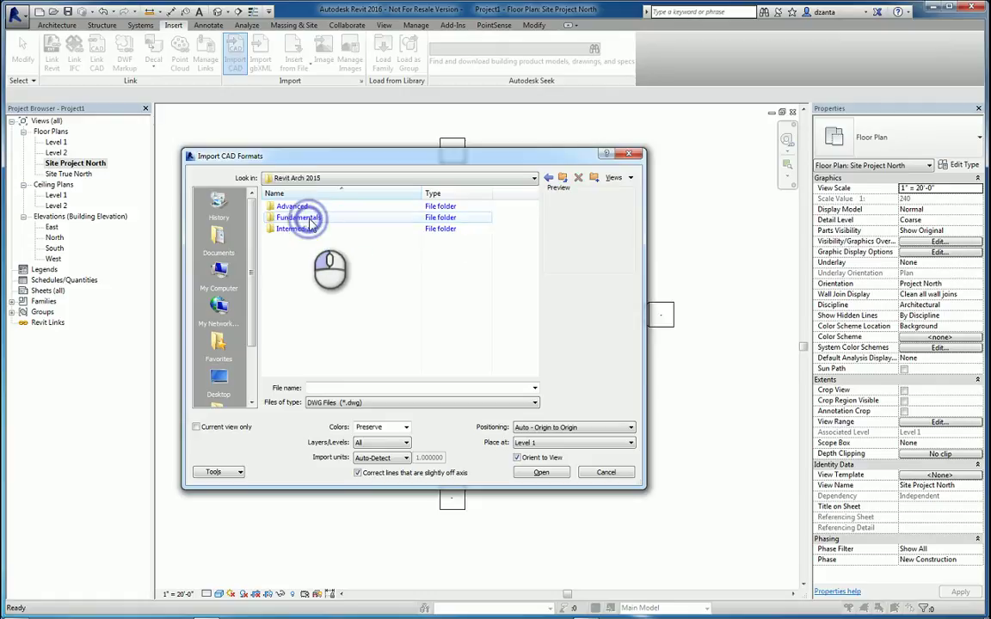
{"action": "double_click", "coordinate": [310, 228]}
{"action": "double_click", "coordinate": [344, 230]}
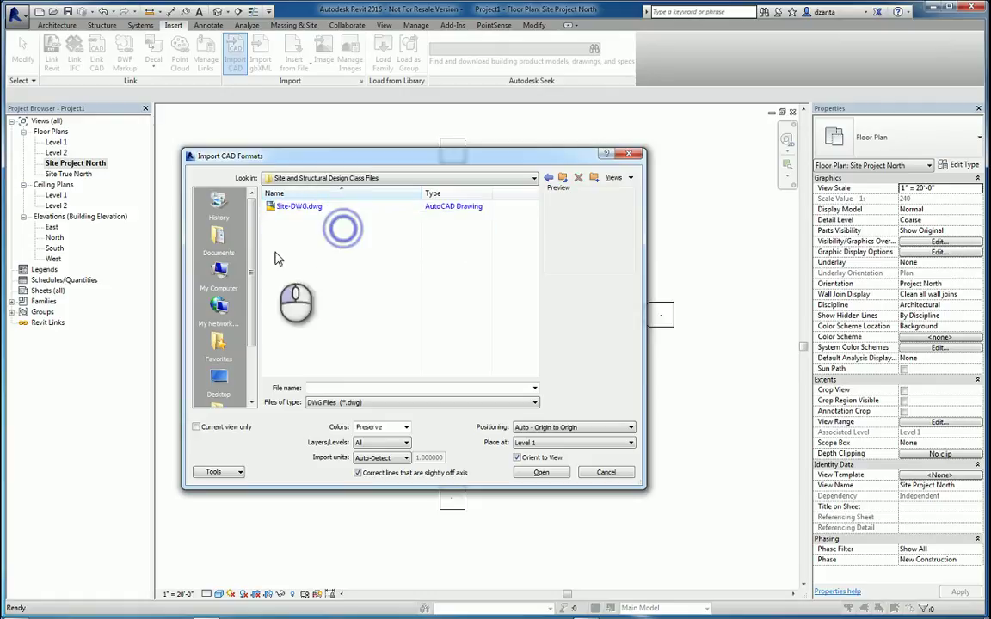
{"action": "left_click", "coordinate": [311, 207]}
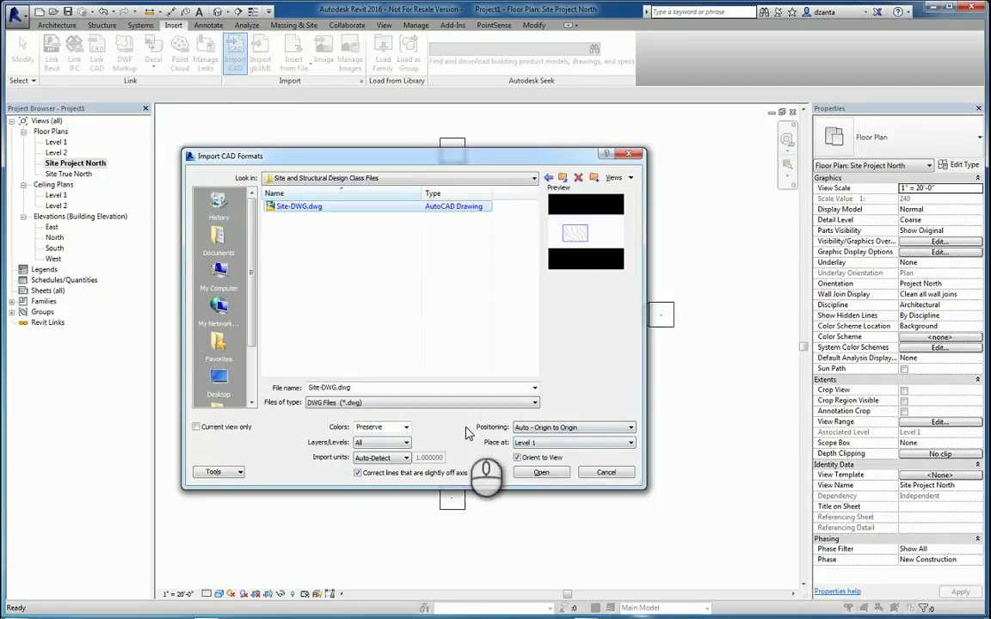
{"action": "left_click", "coordinate": [540, 473]}
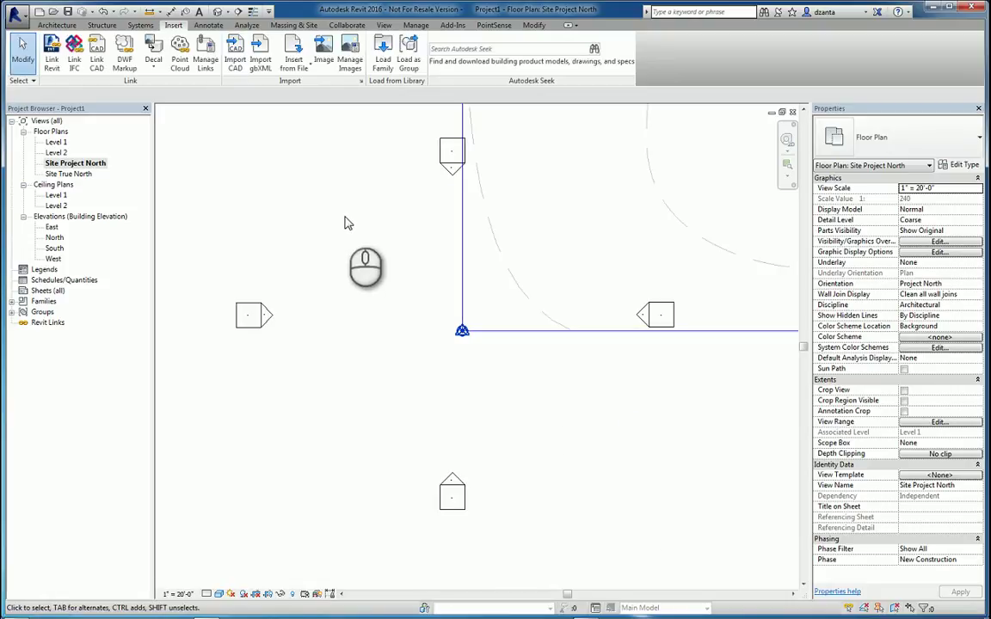
- Select only the Survey Point by filtering a box selection of both site points
{"action": "scroll", "coordinate": [499, 340], "scroll_direction": "down", "scroll_amount": 3}
{"action": "scroll", "coordinate": [482, 503], "scroll_direction": "down", "scroll_amount": 4}
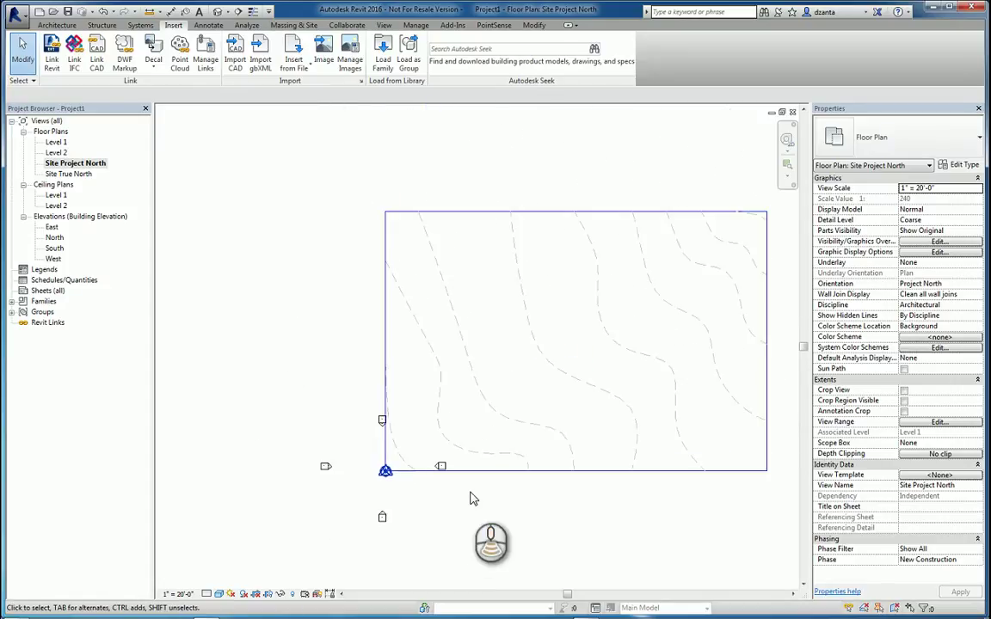
{"action": "left_click", "coordinate": [363, 487]}
{"action": "left_click_drag", "start_coordinate": [363, 487], "coordinate": [404, 456]}
{"action": "left_click", "coordinate": [481, 53]}
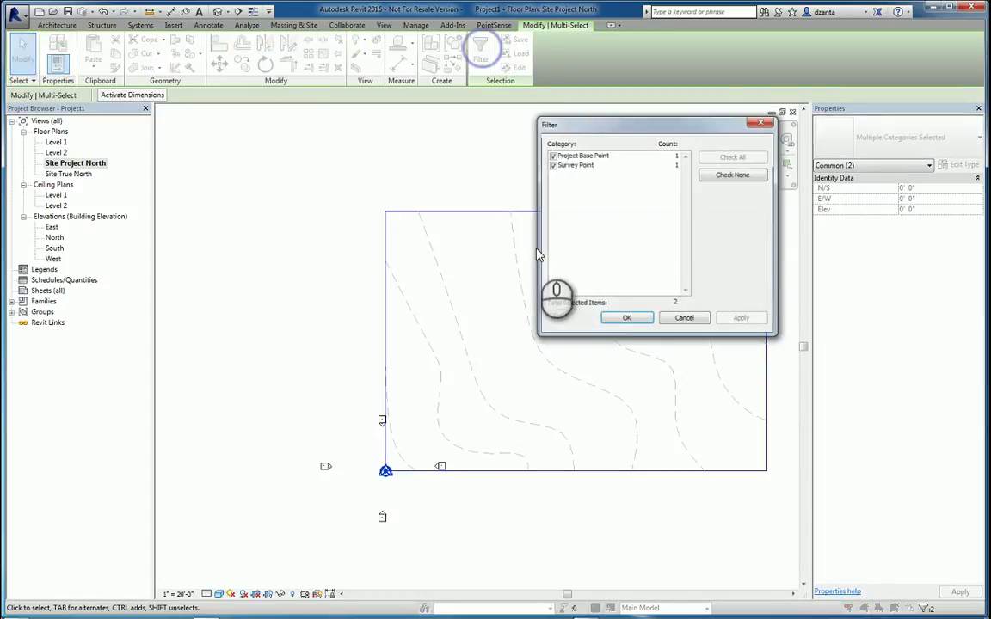
{"action": "left_click", "coordinate": [733, 175]}
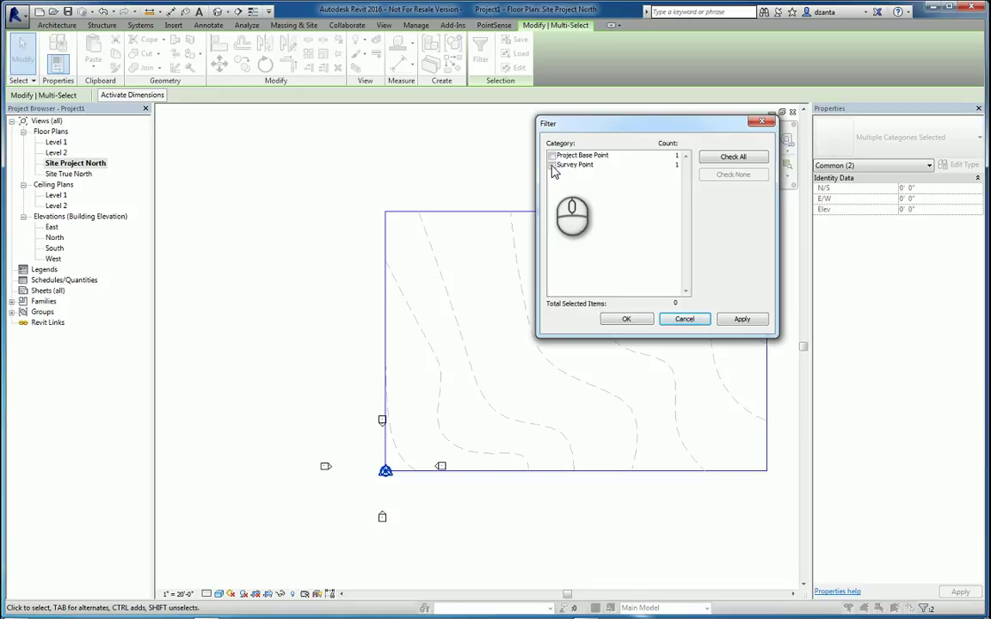
{"action": "left_click", "coordinate": [553, 165]}
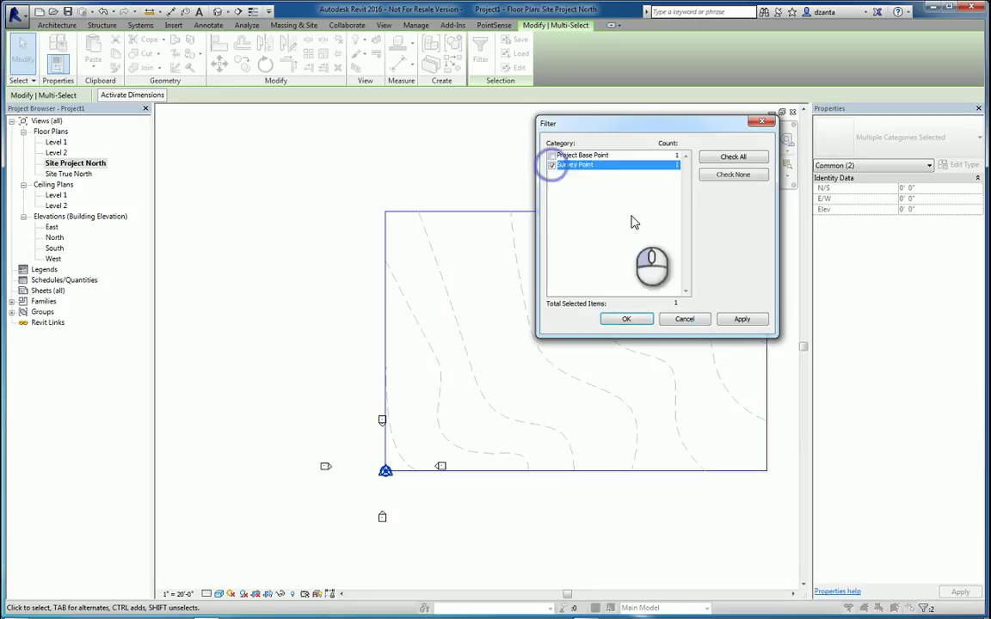
{"action": "left_click", "coordinate": [639, 320]}
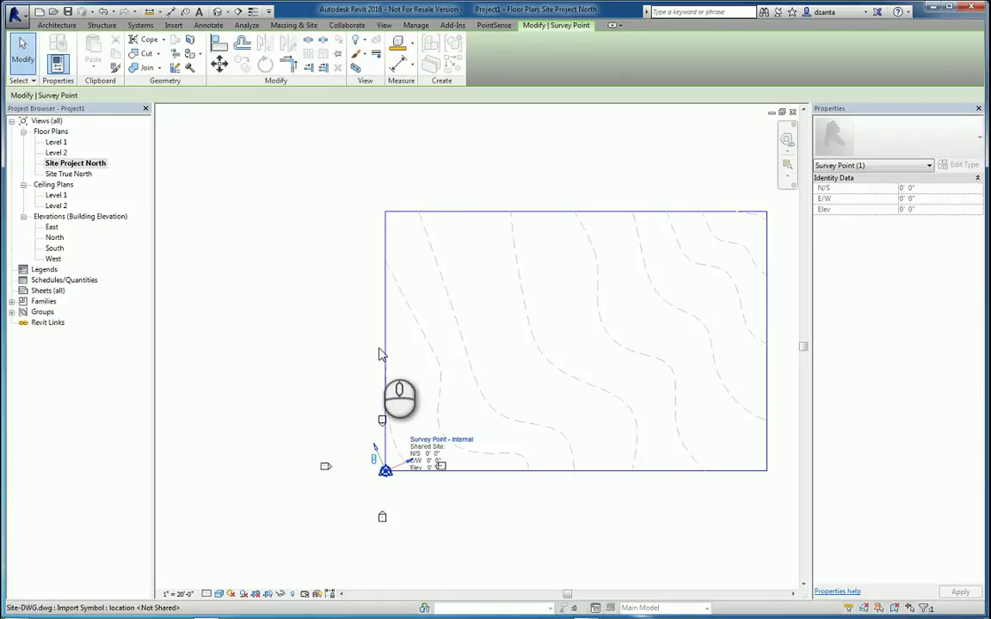
- Unclip the survey point and set N/S 12' 0", E/W 45' 0", elevation 2' 0"
{"action": "left_click", "coordinate": [374, 448]}
{"action": "left_click", "coordinate": [944, 187]}
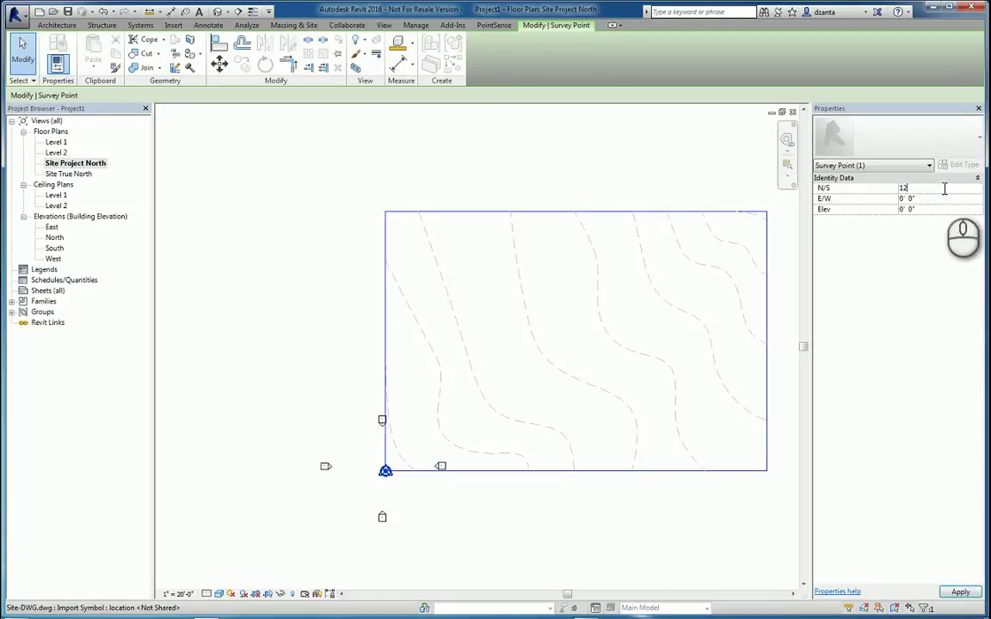
{"action": "left_click", "coordinate": [937, 203]}
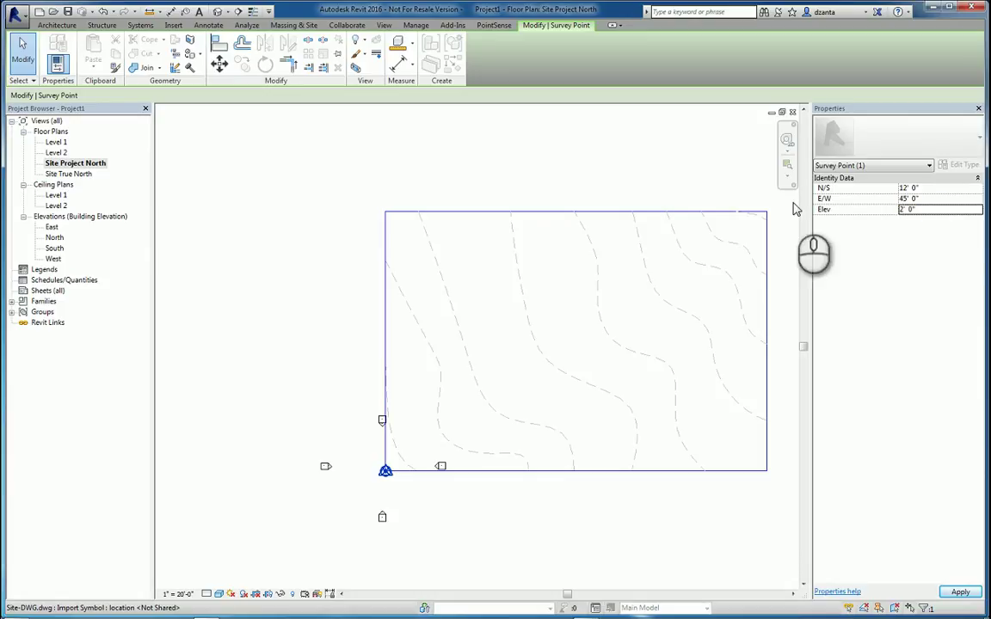
- Open the default {3D} view and orbit low to see the site boundary and DWG contours
{"action": "left_click", "coordinate": [609, 160]}
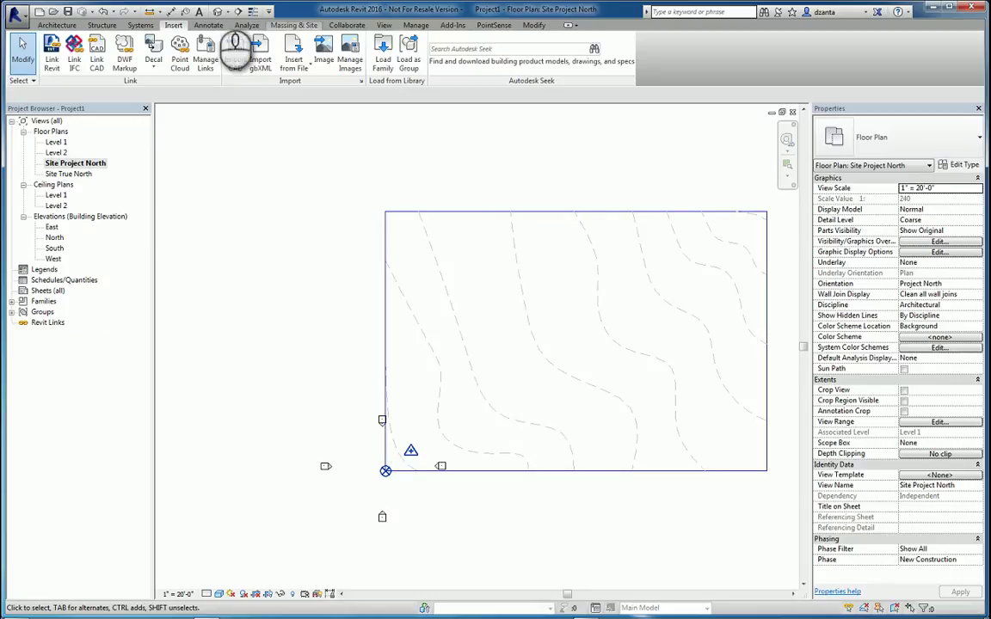
{"action": "left_click", "coordinate": [219, 13]}
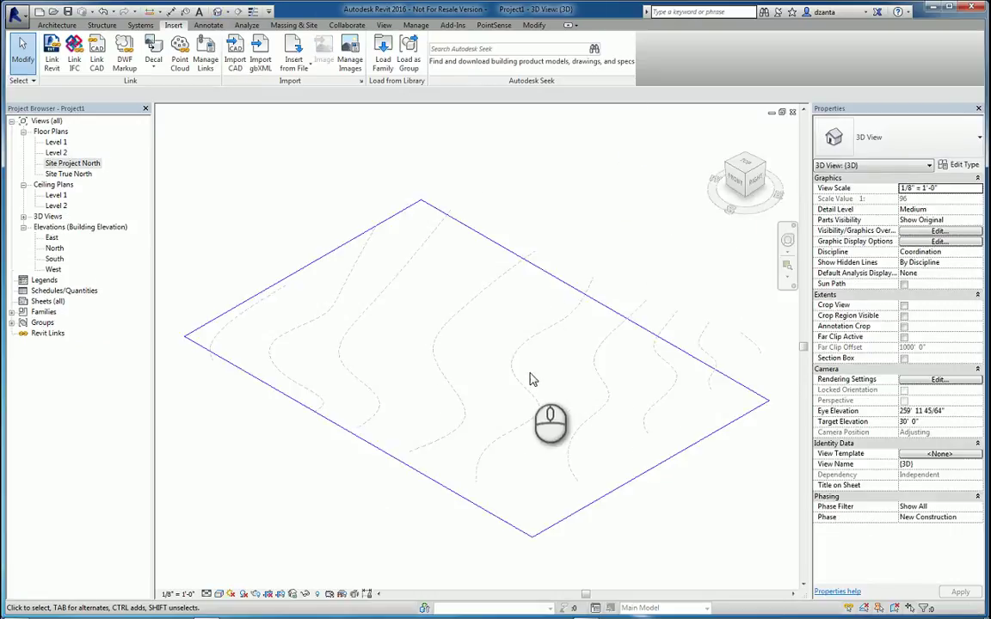
{"action": "middle_click_drag", "start_coordinate": [596, 424], "coordinate": [705, 385], "text": "shift"}
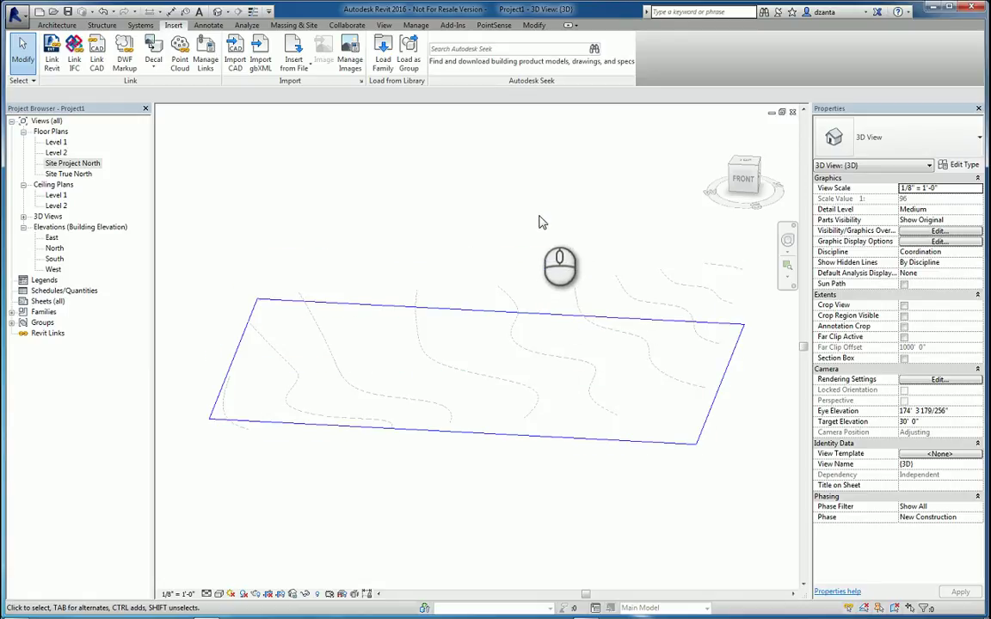
- Start a new toposurface from an import instance, picking the imported Site-DWG
{"action": "left_click", "coordinate": [288, 26]}
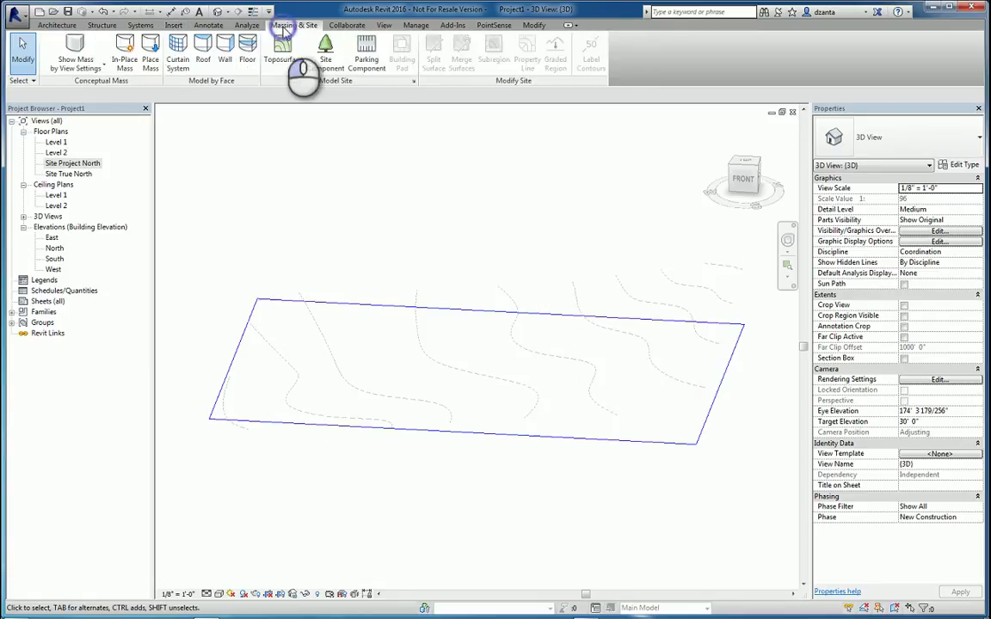
{"action": "left_click", "coordinate": [284, 64]}
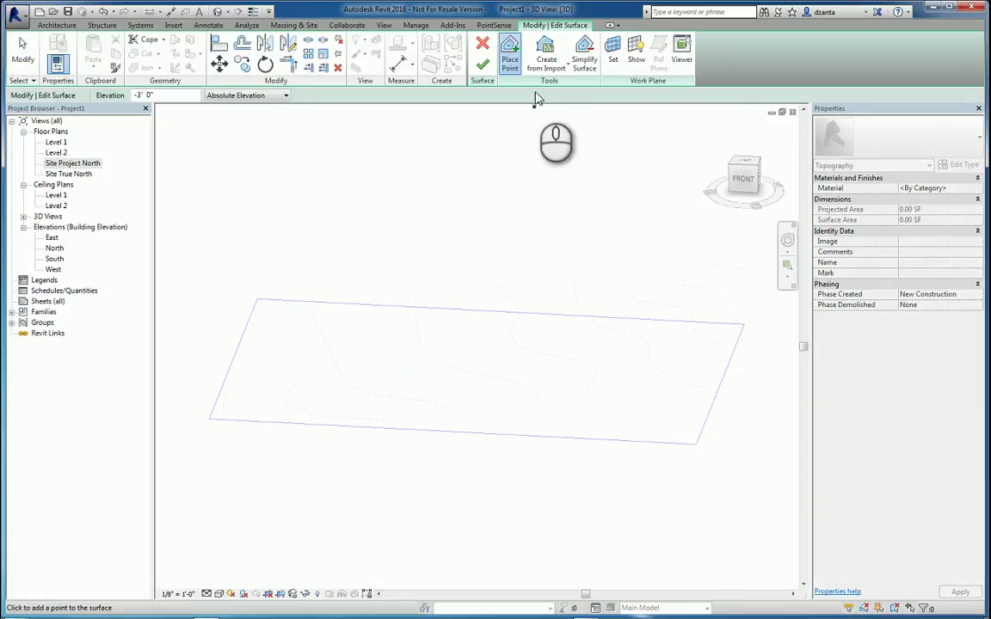
{"action": "left_click", "coordinate": [545, 68]}
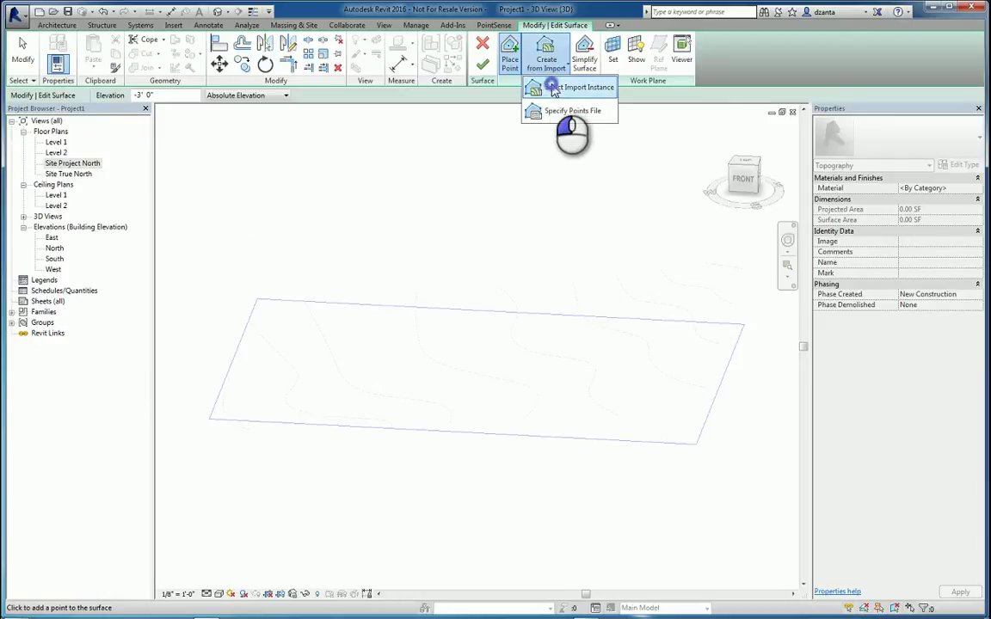
{"action": "left_click", "coordinate": [555, 87]}
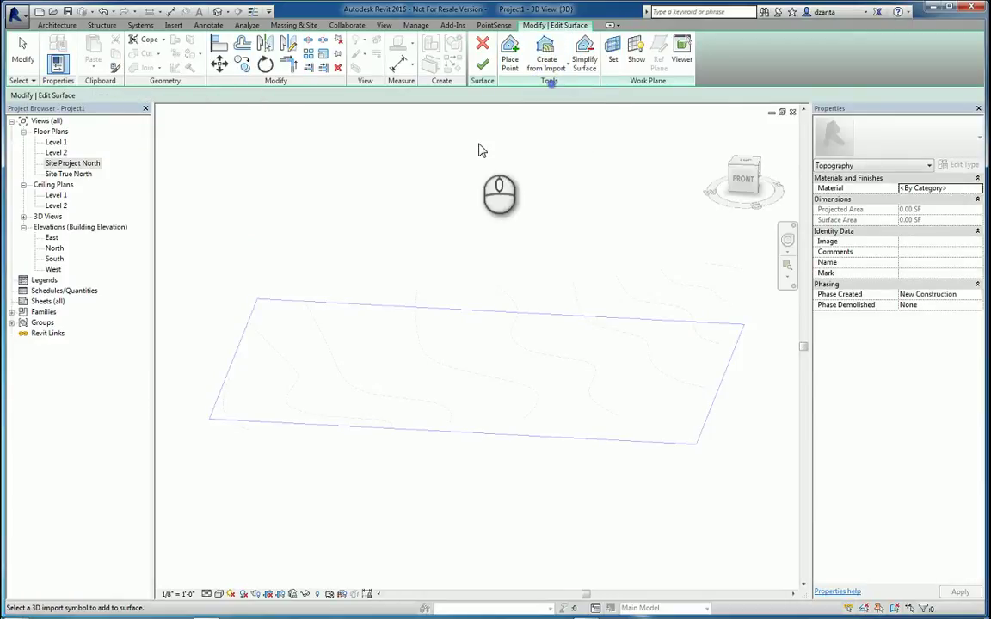
{"action": "left_click", "coordinate": [434, 314]}
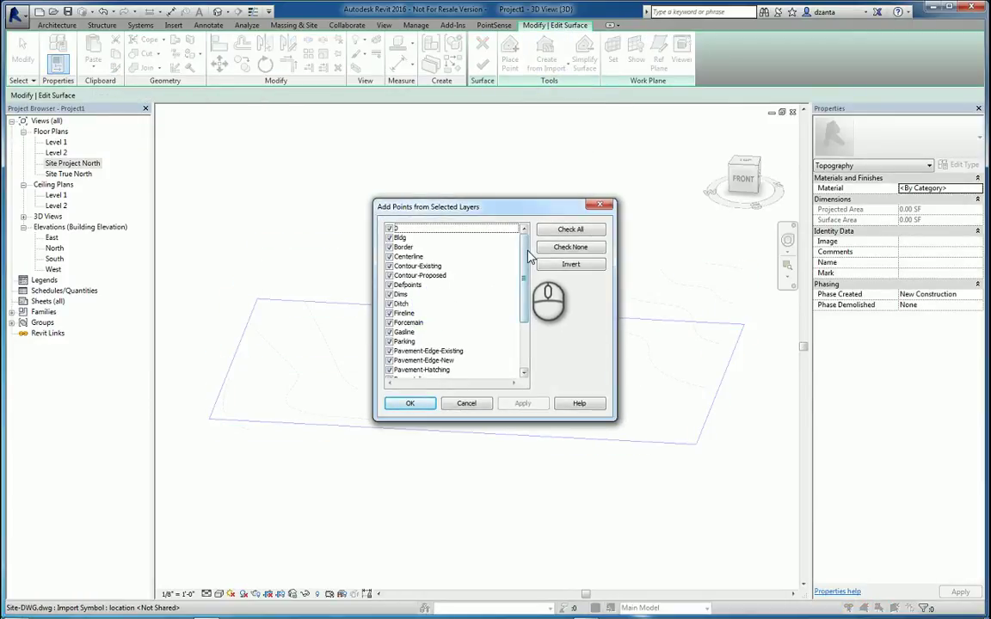
- Limit the point layers to Contour-Existing and Contour-Proposed and generate the surface
{"action": "mouse_move", "coordinate": [527, 254]}
{"action": "left_mouse_down"}
{"action": "mouse_move", "coordinate": [524, 326]}
{"action": "mouse_move", "coordinate": [526, 244]}
{"action": "left_mouse_up"}
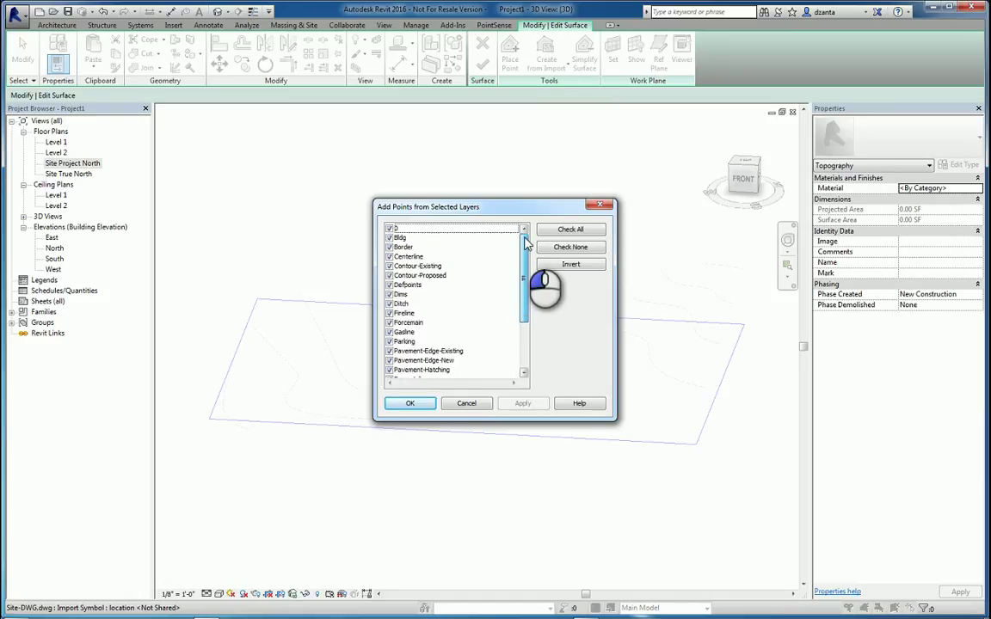
{"action": "left_click", "coordinate": [570, 248]}
{"action": "left_click", "coordinate": [389, 266]}
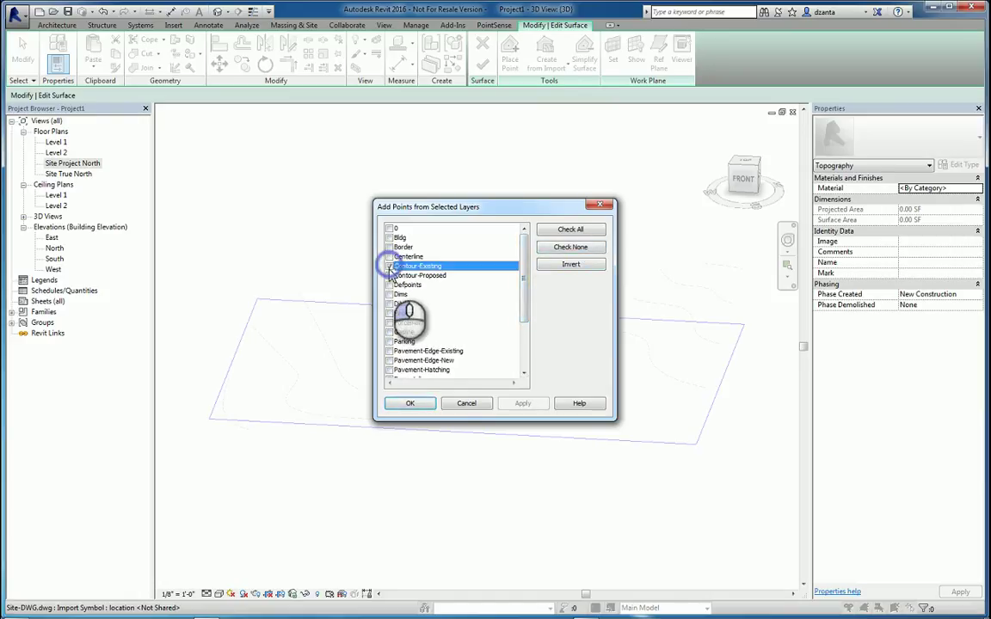
{"action": "left_click", "coordinate": [409, 403]}
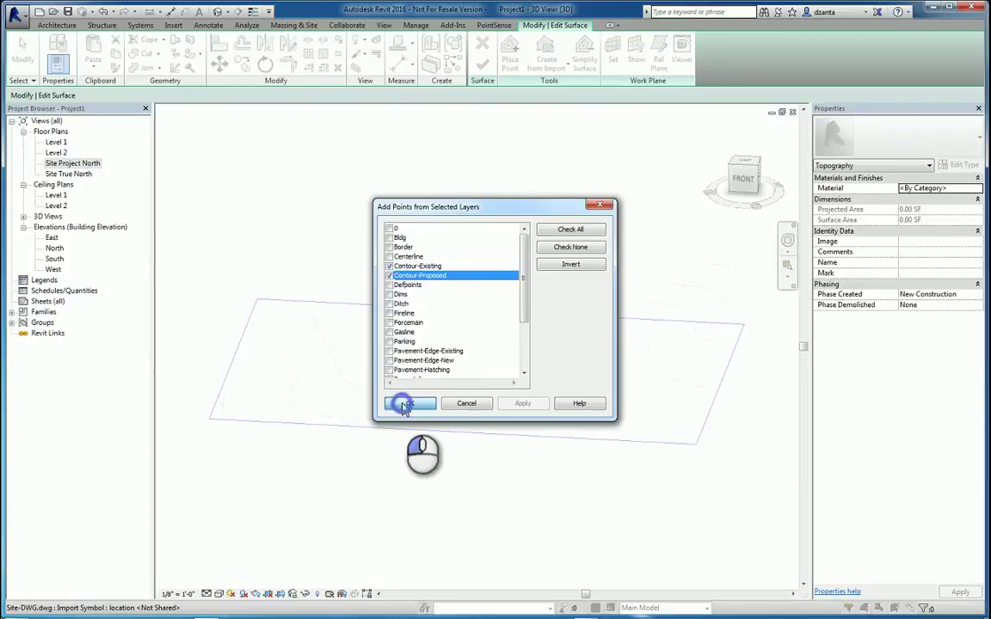
{"action": "middle_click_drag", "start_coordinate": [443, 181], "coordinate": [591, 212], "text": "shift"}
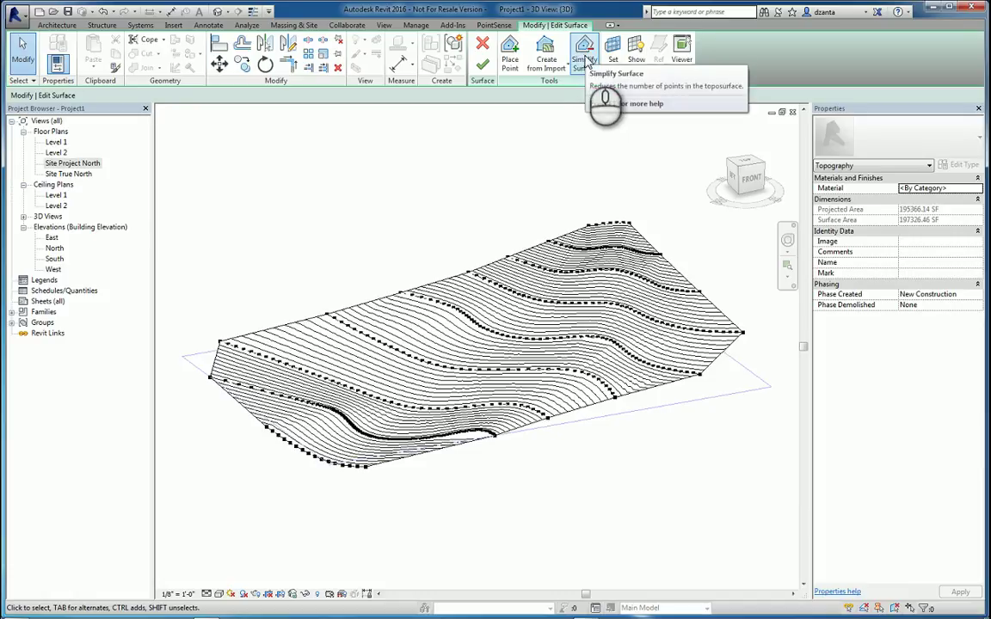
- Simplify the contour toposurface at 0' 3" accuracy and finish the surface
{"action": "left_click", "coordinate": [584, 58]}
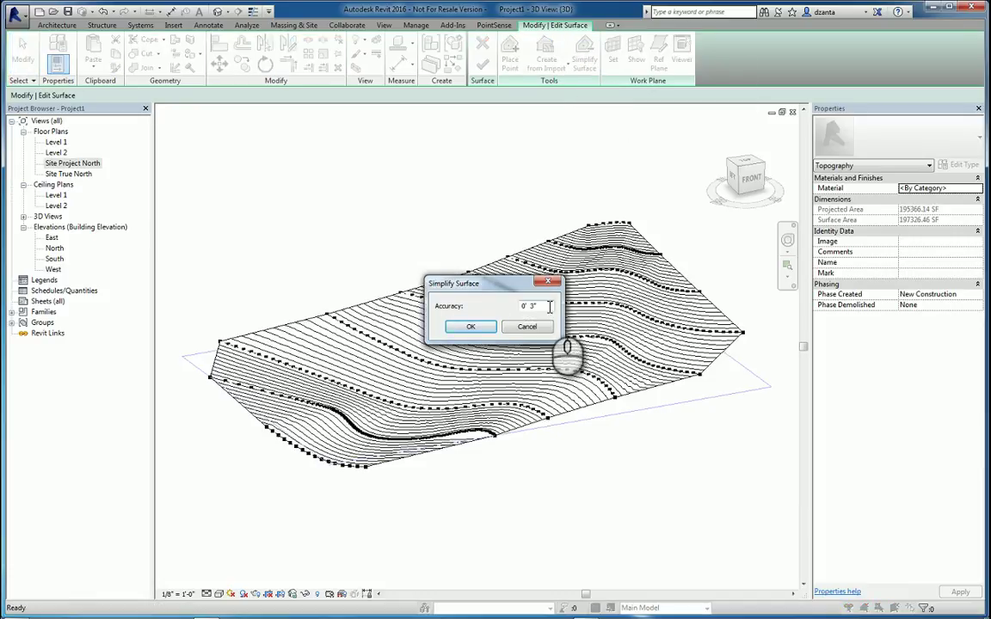
{"action": "left_click", "coordinate": [470, 327]}
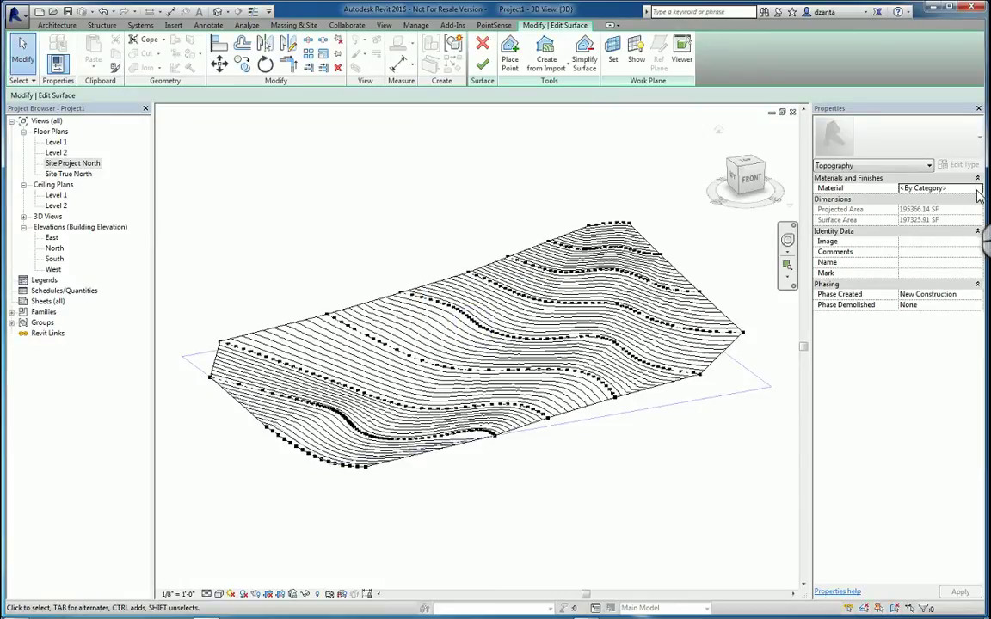
{"action": "left_click", "coordinate": [482, 64]}
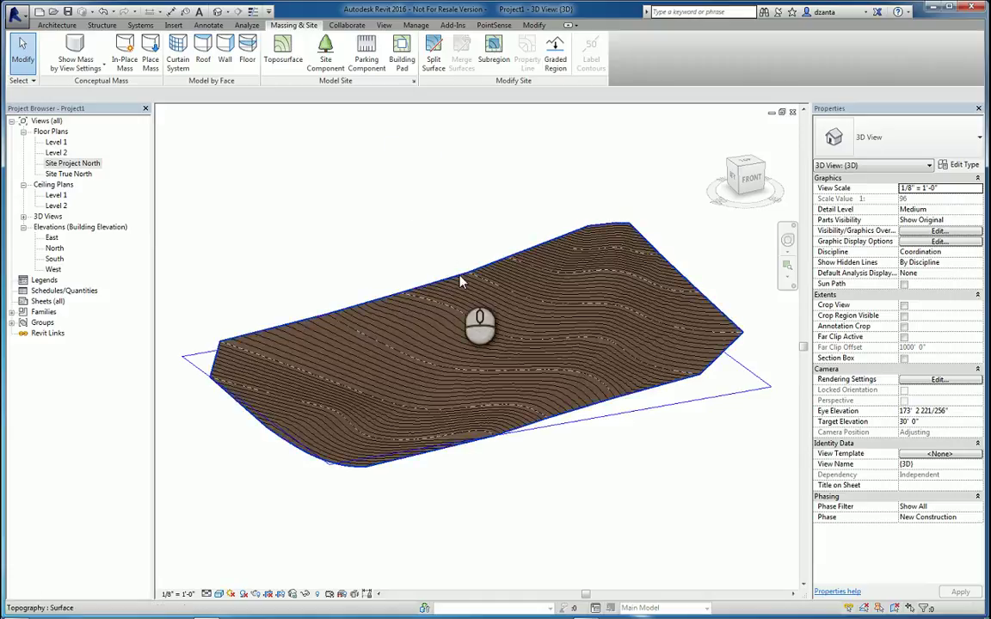
{"action": "left_click", "coordinate": [459, 276]}
{"action": "left_click", "coordinate": [675, 488]}
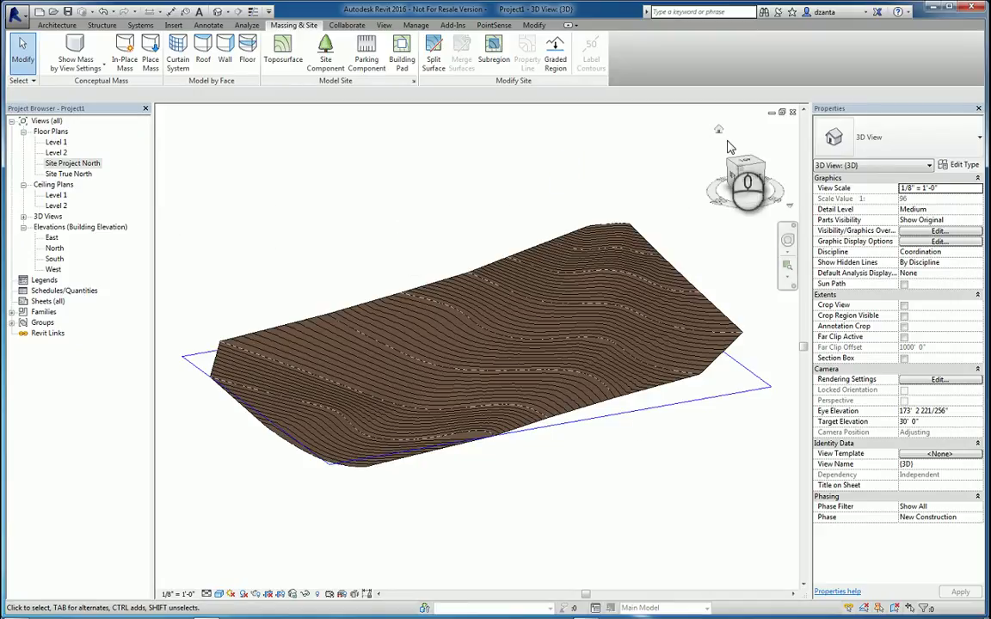
- Delete the imported Site-DWG contour drawing
{"action": "left_click", "coordinate": [714, 307]}
{"action": "left_click", "coordinate": [714, 303]}
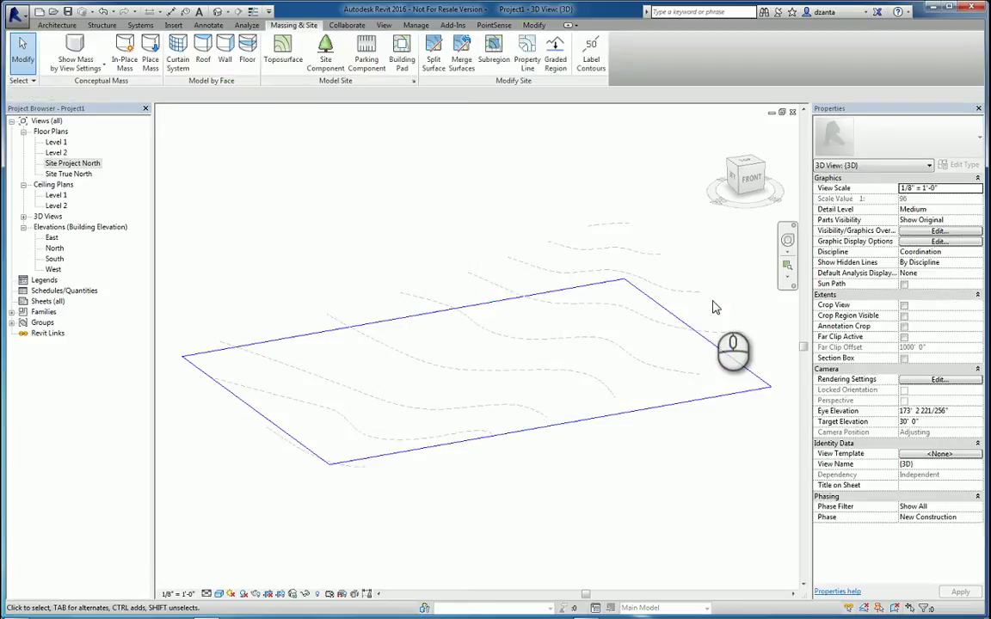
{"action": "left_click", "coordinate": [485, 283]}
{"action": "key", "text": "Delete"}
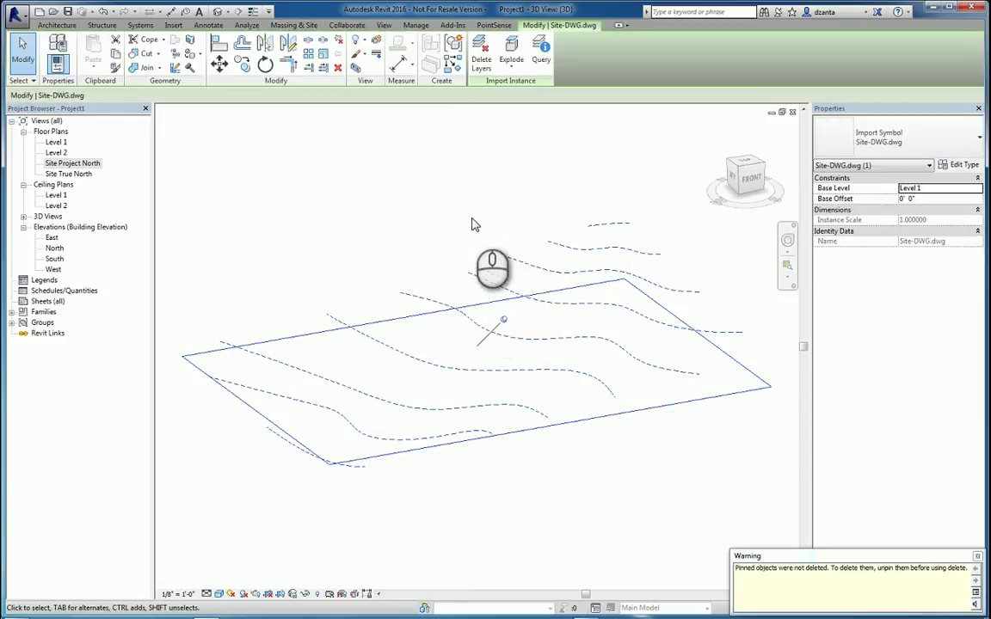
{"action": "left_click", "coordinate": [504, 321]}
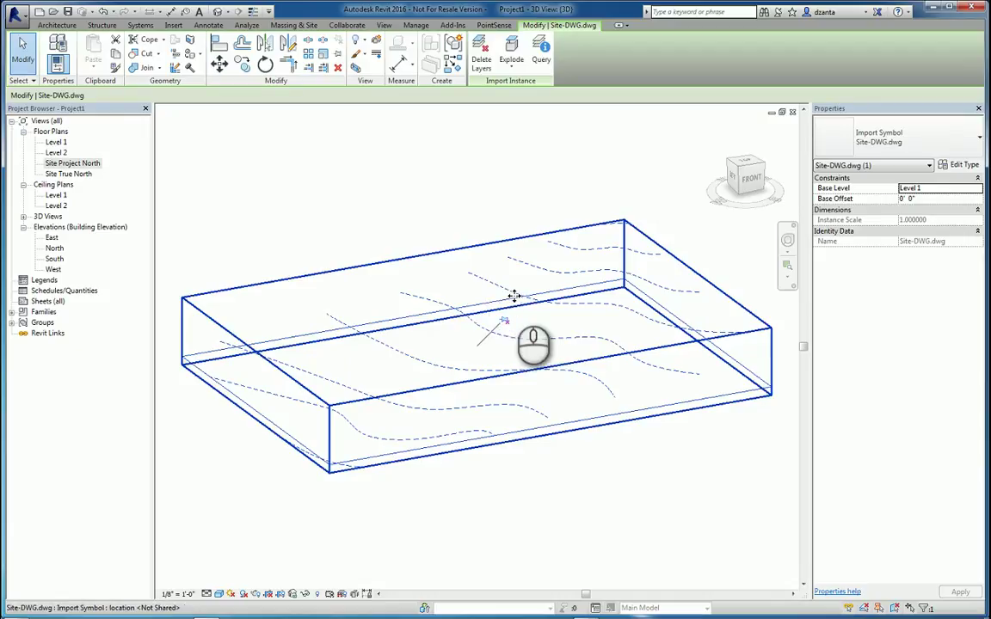
{"action": "key", "text": "Delete"}
- Check Manage Links' CAD Formats tab to confirm no CAD links remain
{"action": "left_click", "coordinate": [173, 24]}
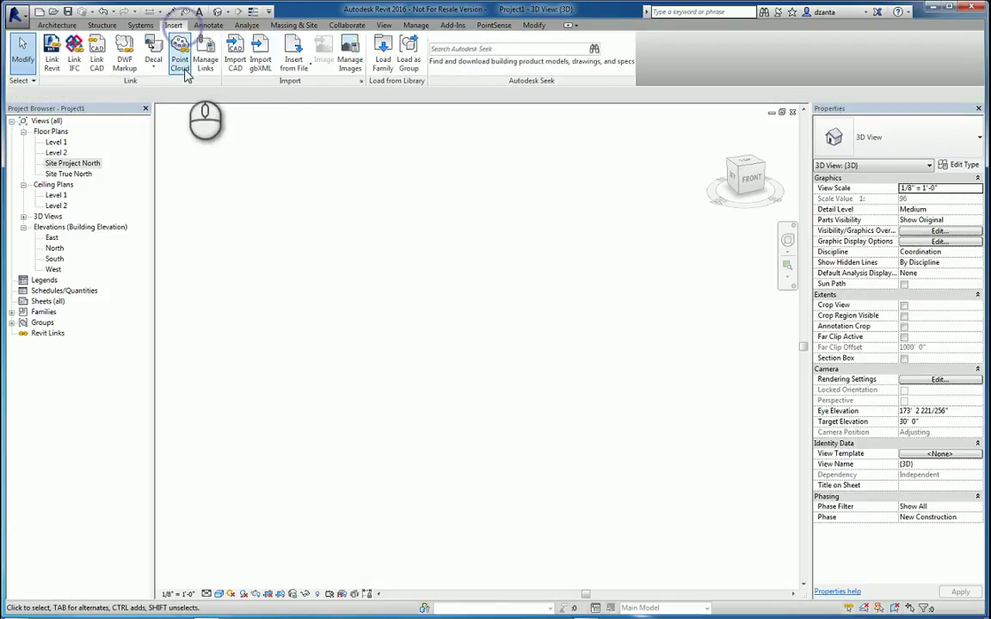
{"action": "left_click", "coordinate": [205, 60]}
{"action": "left_click", "coordinate": [292, 169]}
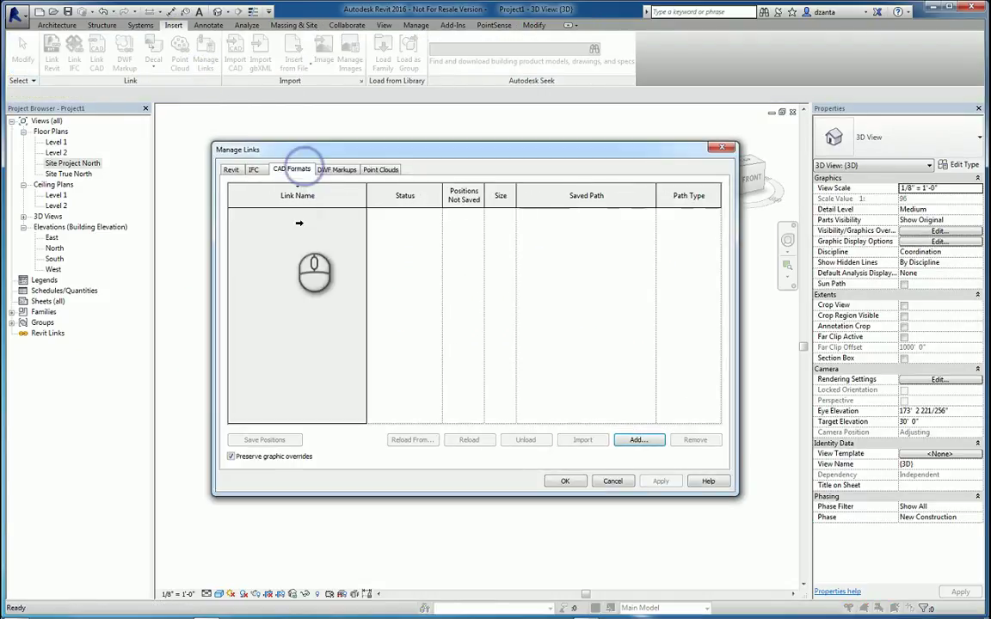
{"action": "left_click", "coordinate": [574, 481]}
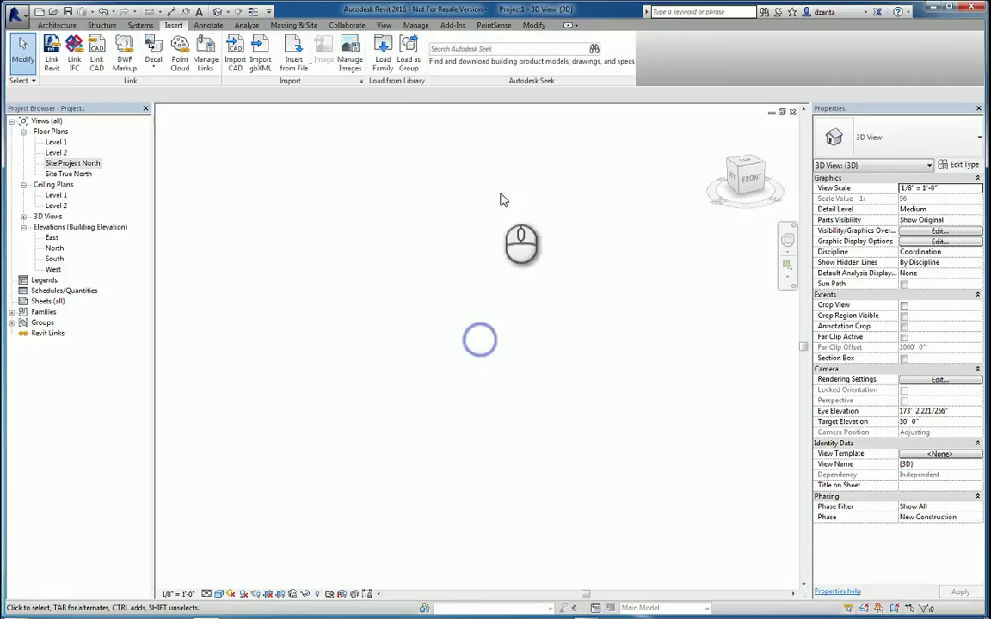
- Open the Site Project North plan and centre the view on the site markers
{"action": "double_click", "coordinate": [67, 164]}
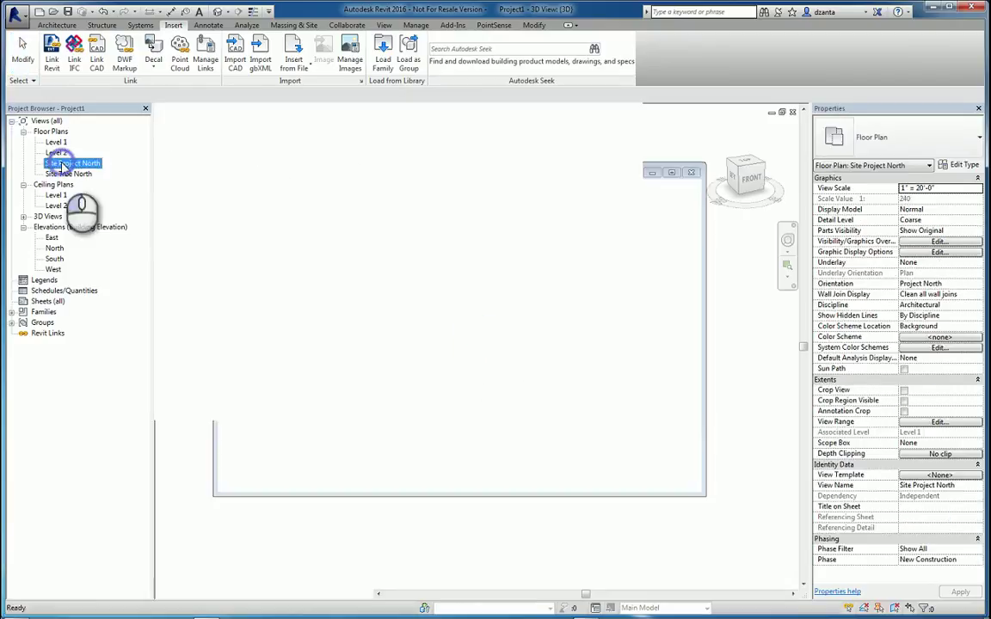
{"action": "middle_click_drag", "start_coordinate": [414, 332], "coordinate": [554, 172]}
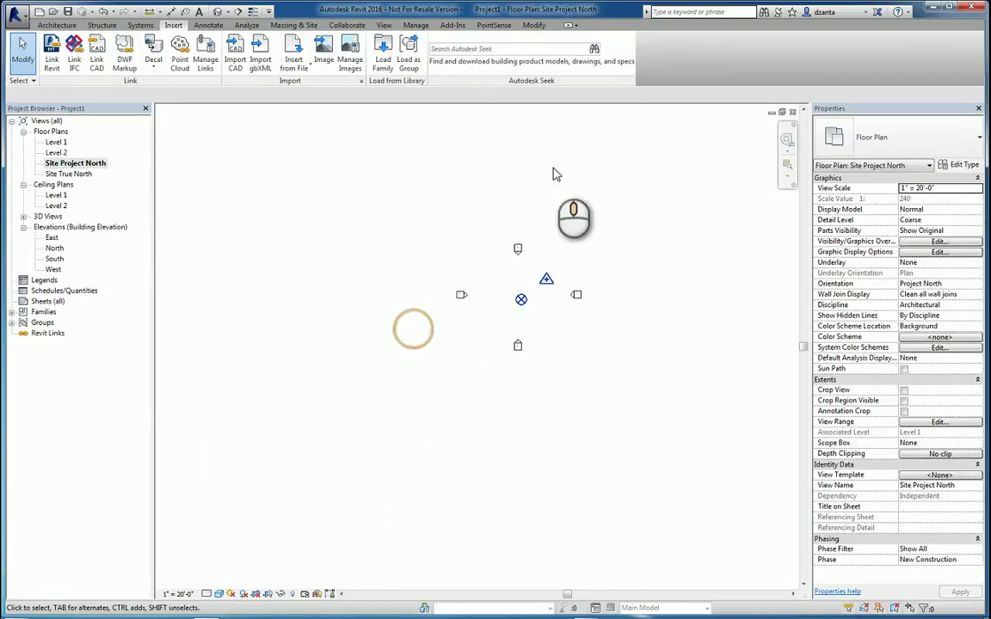
{"action": "scroll", "coordinate": [546, 228], "scroll_direction": "up", "scroll_amount": 4}
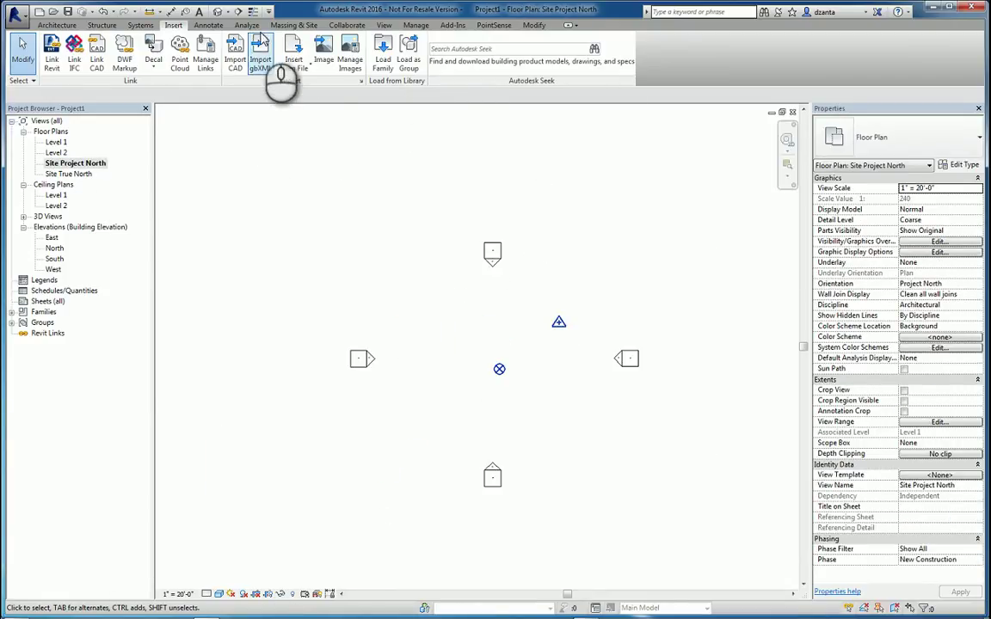
- Start a new toposurface from a points file and choose site point file.csv
{"action": "left_click", "coordinate": [284, 25]}
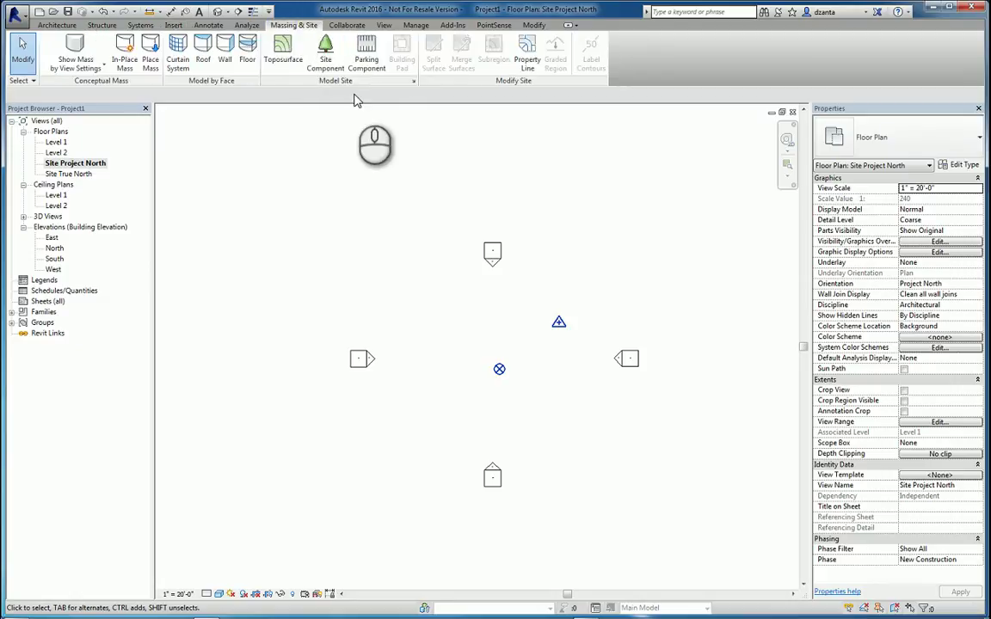
{"action": "left_click", "coordinate": [284, 53]}
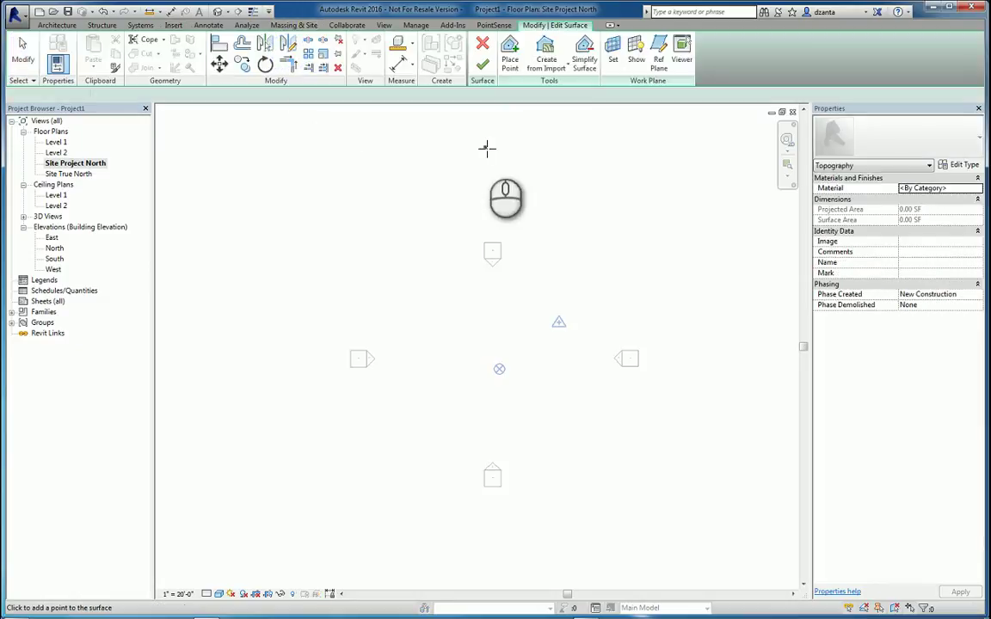
{"action": "left_click", "coordinate": [547, 67]}
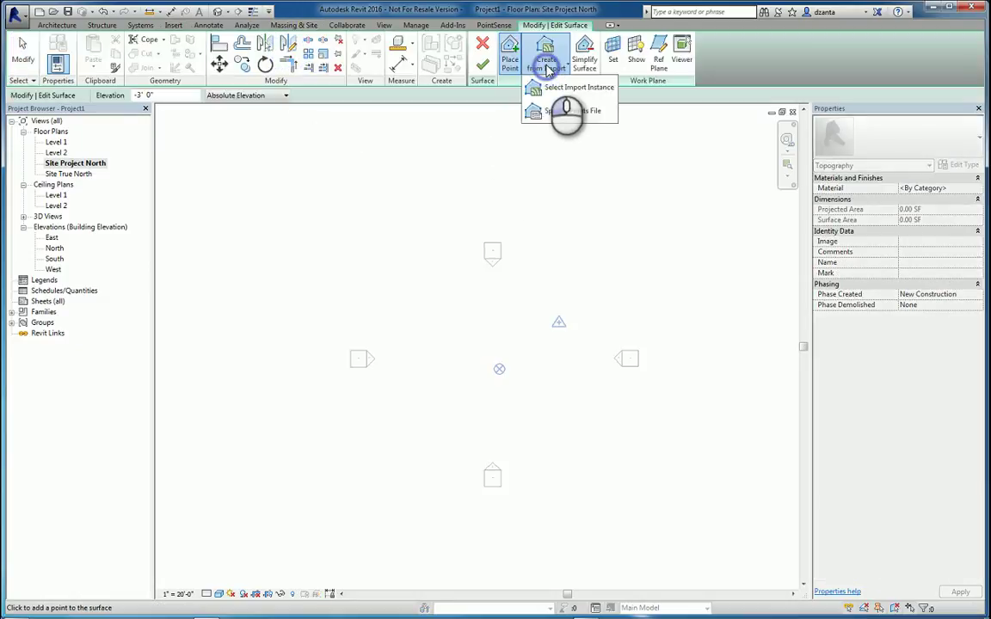
{"action": "left_click", "coordinate": [558, 113]}
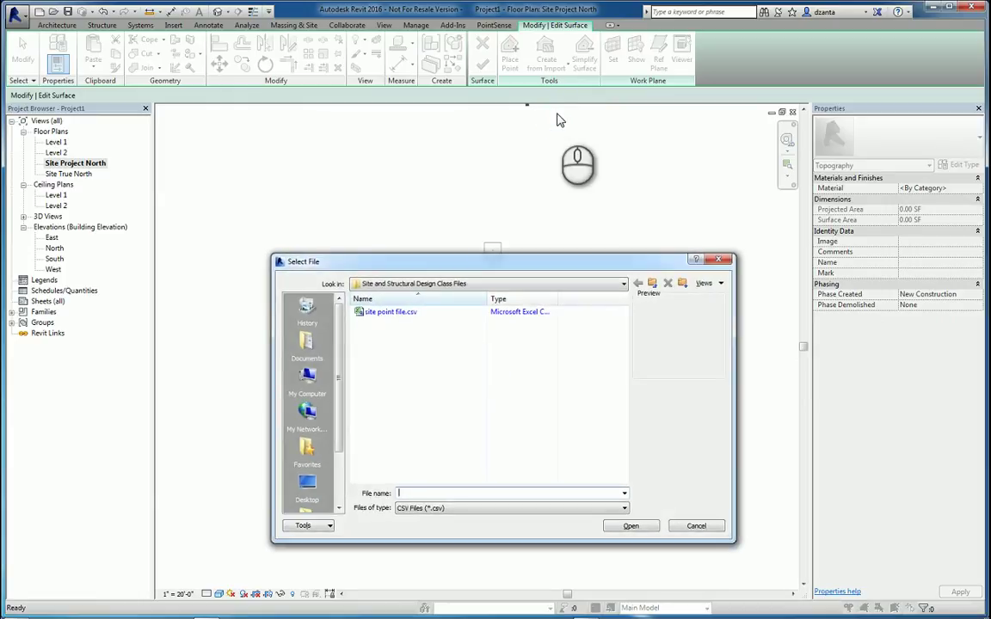
{"action": "left_click", "coordinate": [386, 312]}
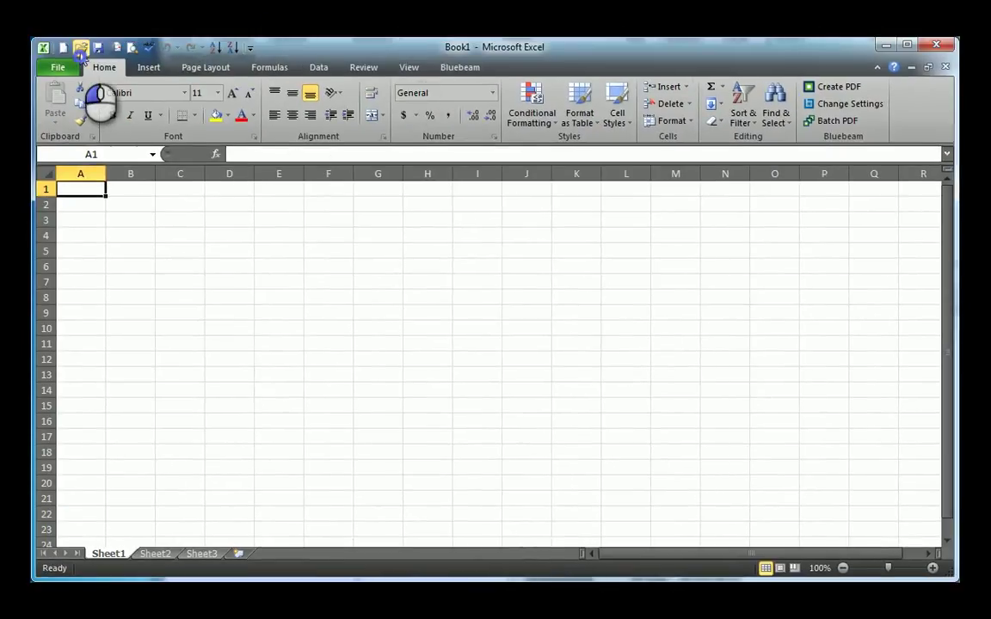
- Open site point file.xlsx in Excel from F:\AE-Class Sets\...\Site and Structural Design Class Files
{"action": "left_click", "coordinate": [80, 48]}
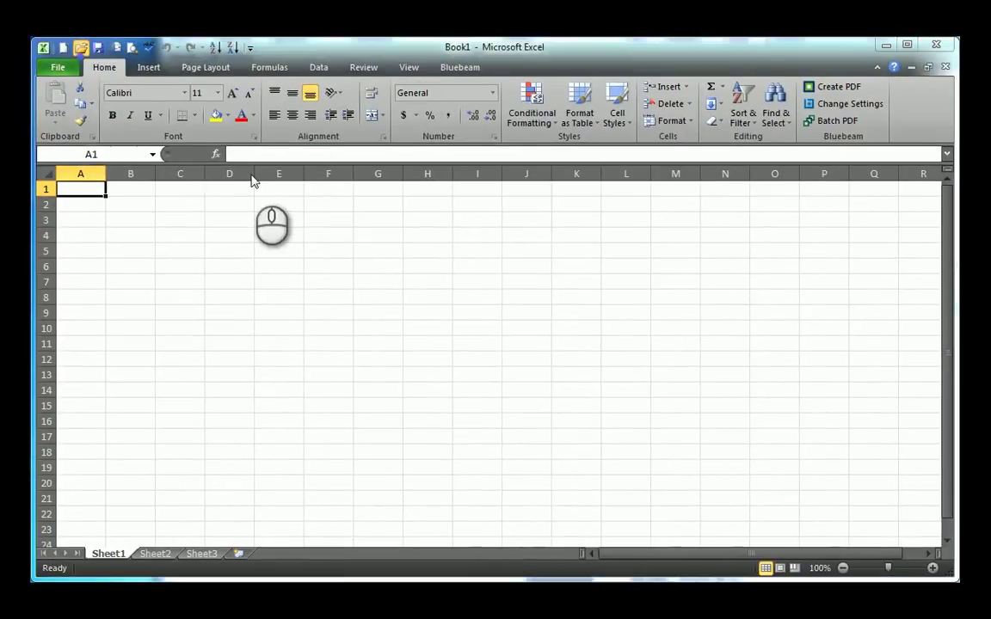
{"action": "left_click", "coordinate": [172, 385]}
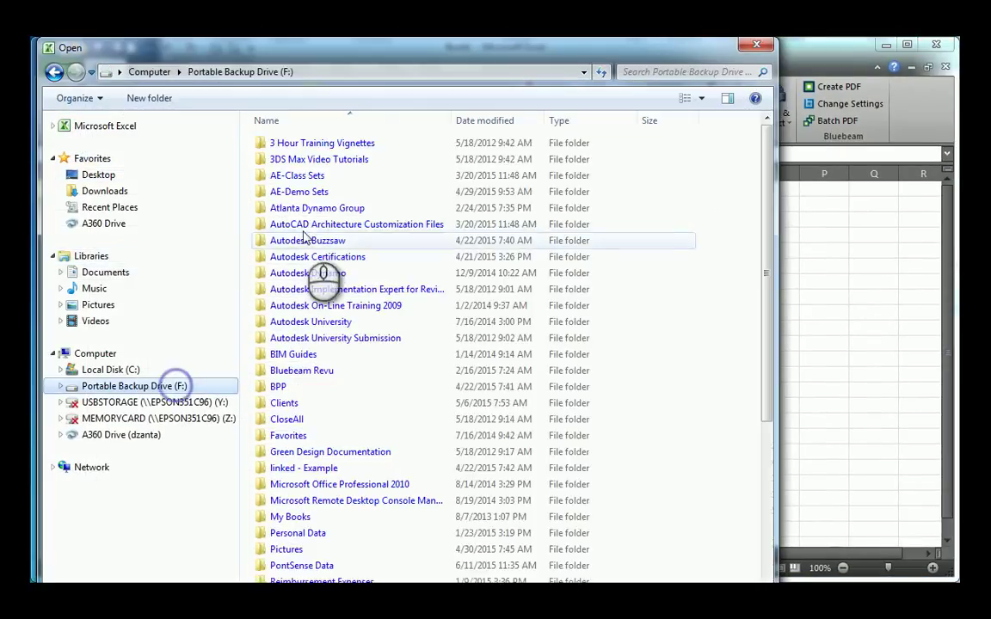
{"action": "double_click", "coordinate": [313, 175]}
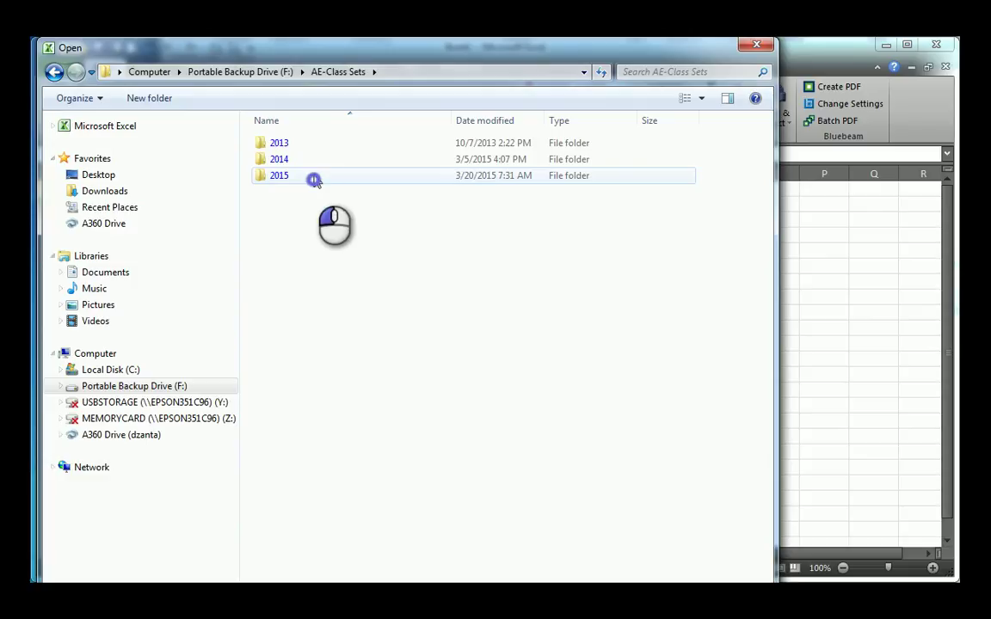
{"action": "double_click", "coordinate": [315, 177]}
{"action": "double_click", "coordinate": [317, 159]}
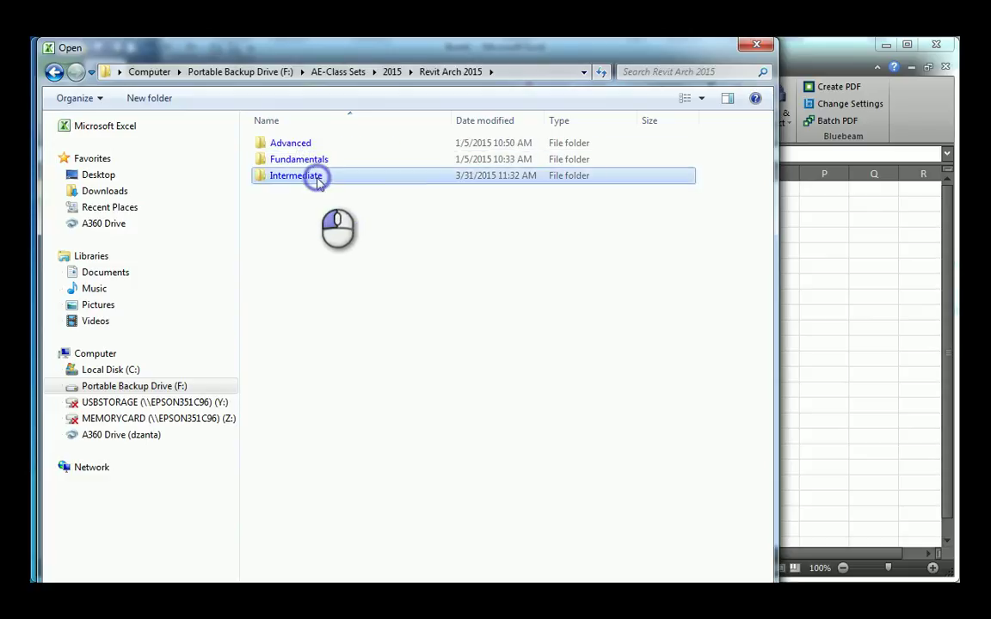
{"action": "double_click", "coordinate": [315, 176]}
{"action": "double_click", "coordinate": [316, 177]}
{"action": "left_click", "coordinate": [317, 143]}
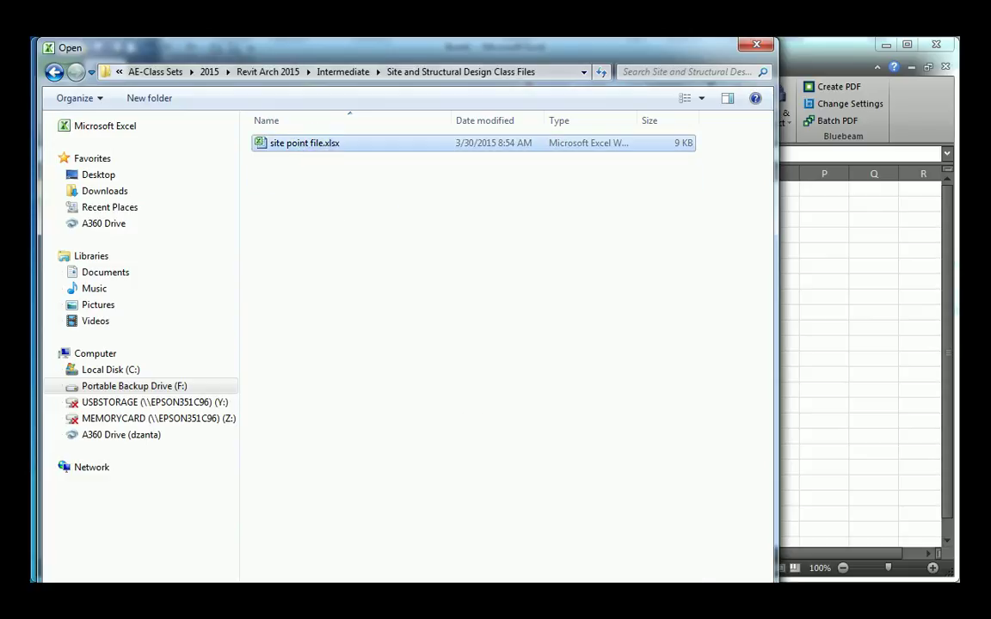
{"action": "double_click", "coordinate": [317, 151]}
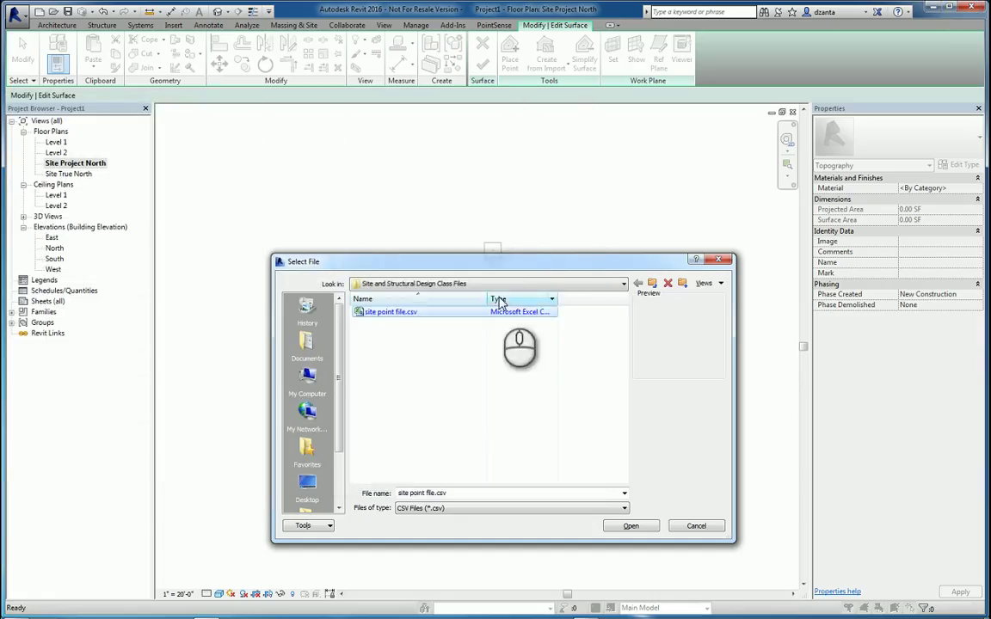
- Import site point file.csv with decimal feet as the file unit to build the surface
{"action": "left_click", "coordinate": [385, 315]}
{"action": "left_click", "coordinate": [434, 338]}
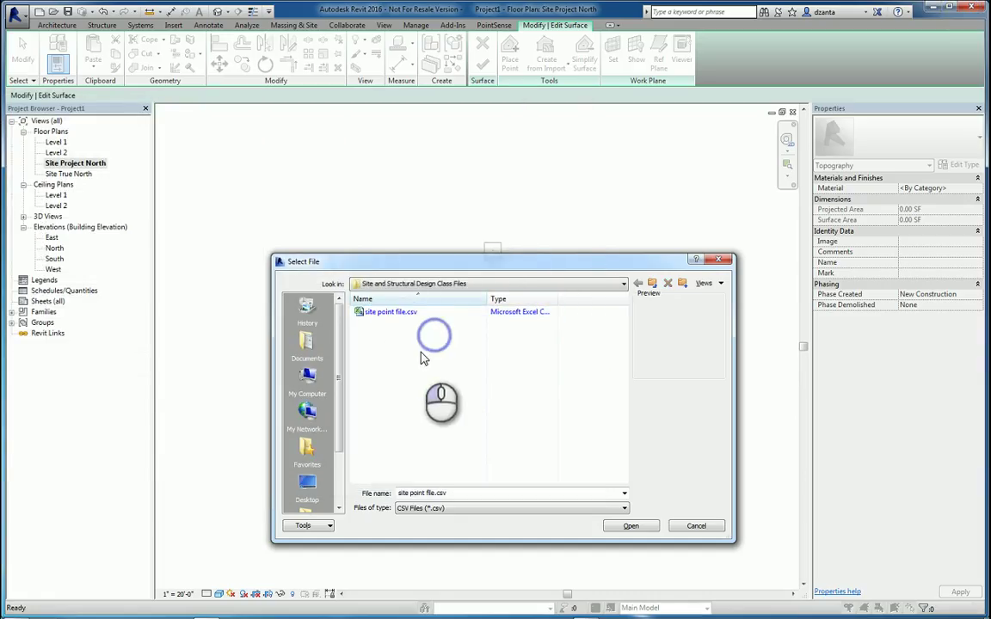
{"action": "left_click", "coordinate": [403, 312]}
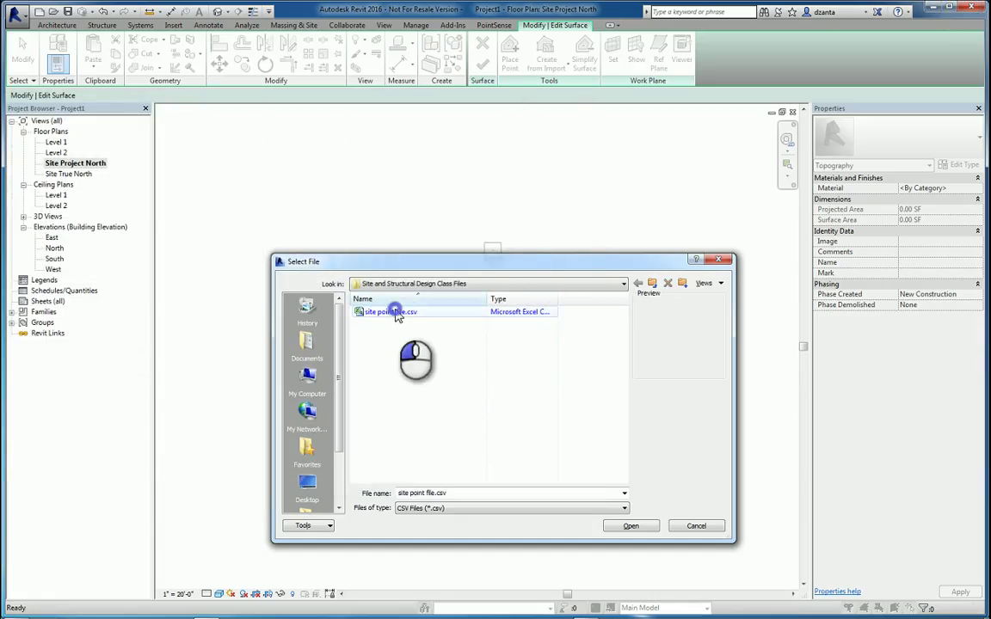
{"action": "left_click", "coordinate": [633, 526]}
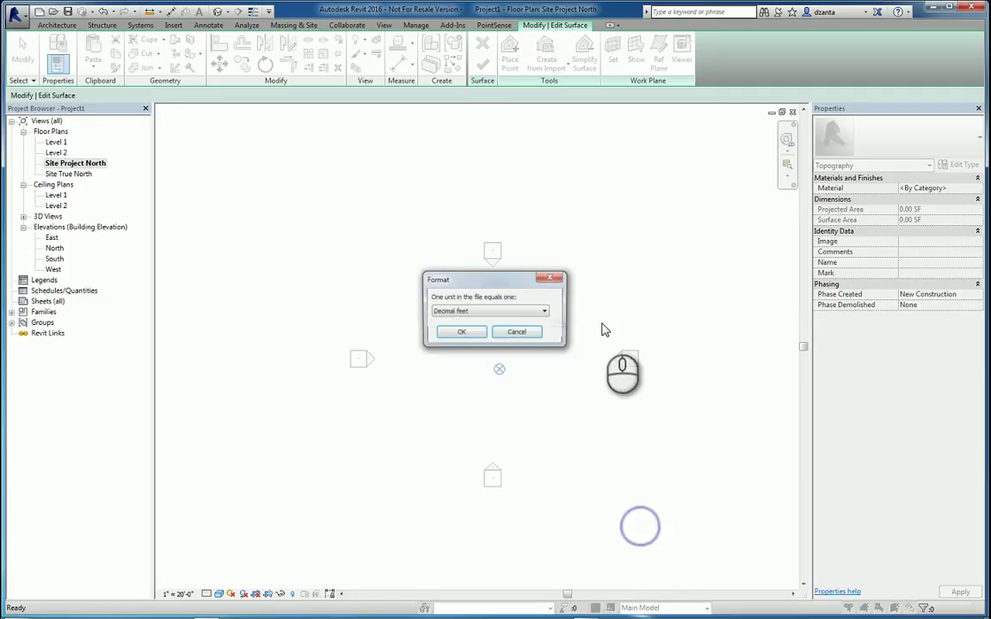
{"action": "left_click", "coordinate": [467, 315]}
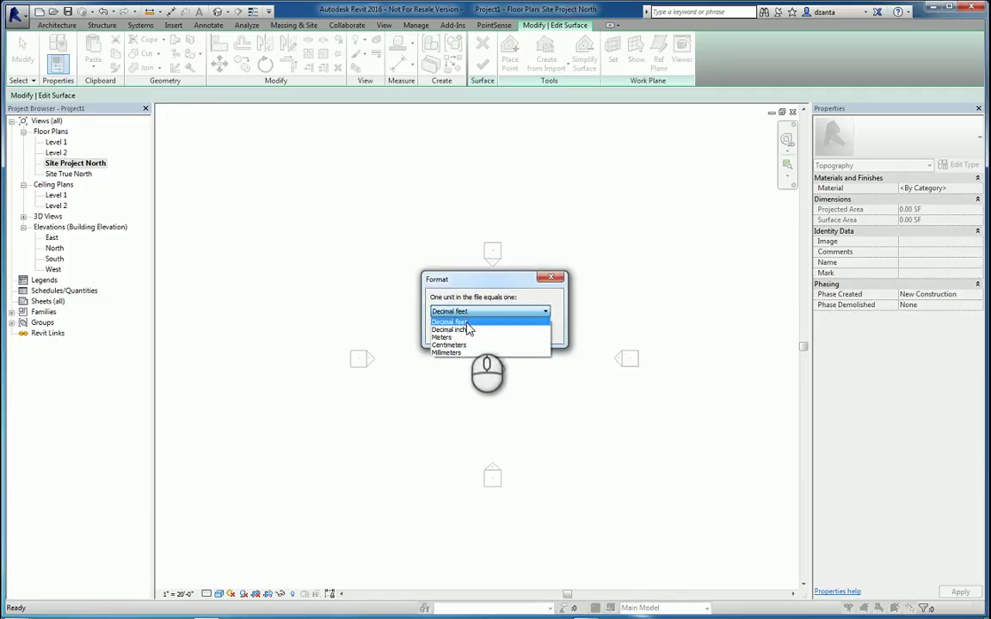
{"action": "left_click", "coordinate": [470, 324]}
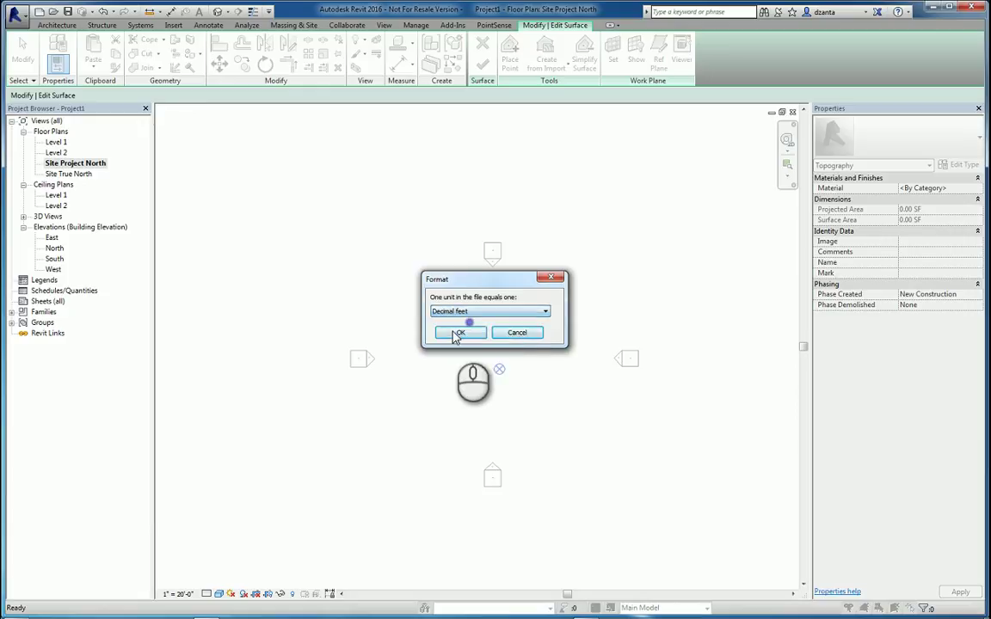
{"action": "left_click", "coordinate": [456, 332]}
{"action": "scroll", "coordinate": [573, 355], "scroll_direction": "up", "scroll_amount": 5}
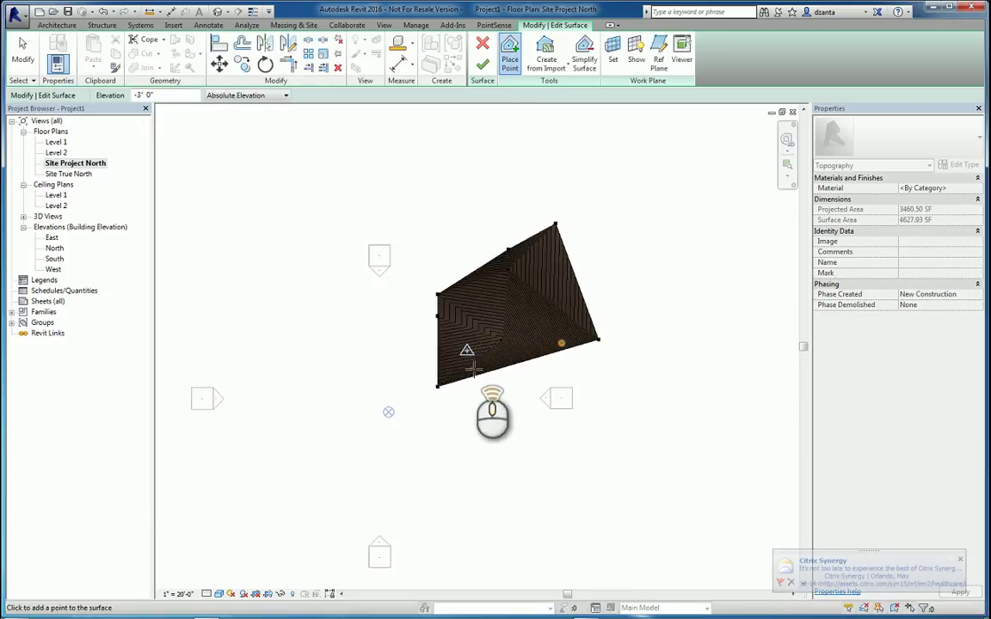
- Finish the points-file toposurface and orbit around it in the default {3D} view
{"action": "left_click", "coordinate": [482, 66]}
{"action": "middle_click_drag", "start_coordinate": [635, 454], "coordinate": [659, 460]}
{"action": "left_click", "coordinate": [218, 11]}
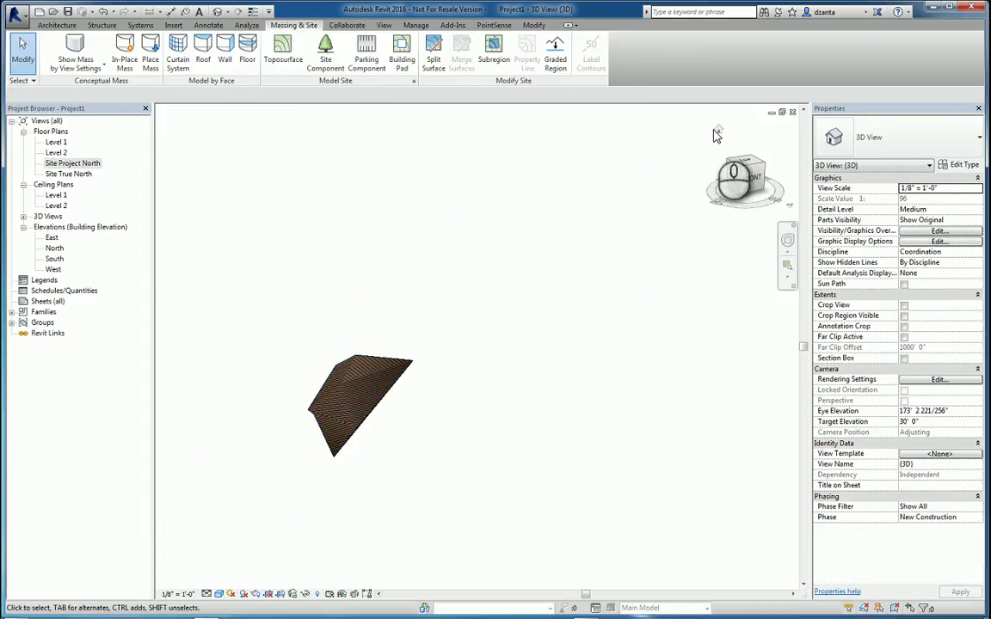
{"action": "left_click", "coordinate": [716, 135]}
{"action": "middle_click_drag", "start_coordinate": [449, 380], "coordinate": [555, 401], "text": "shift"}
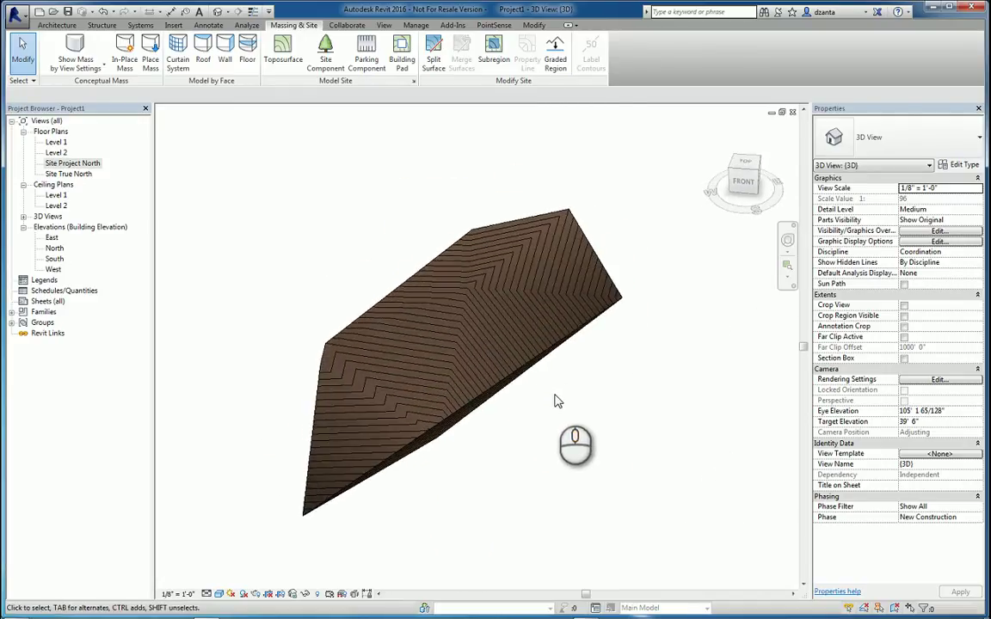